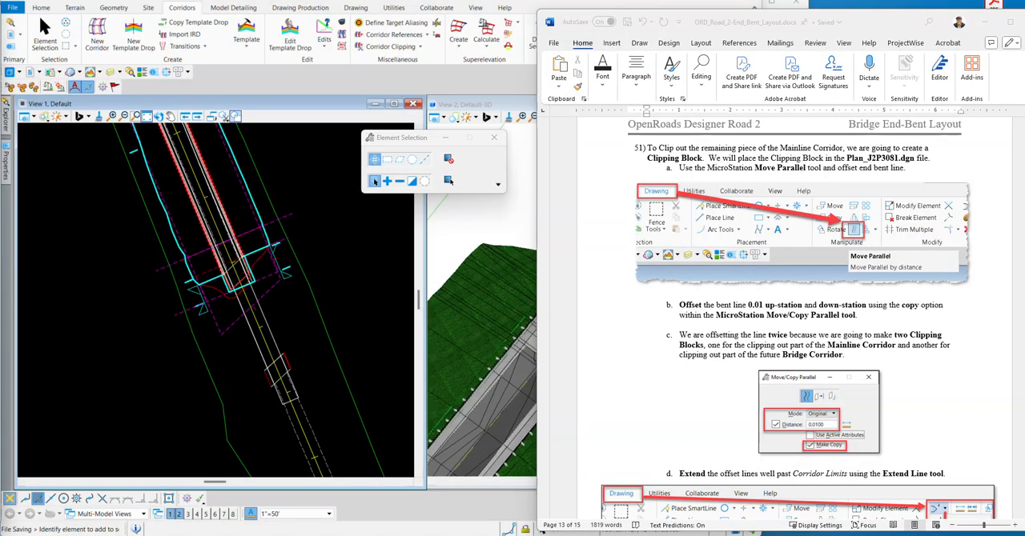
Review steps 51 to 56 of the bridge end-bent instructions, covering the clipping blocks and the new bridge corridor.
click(617, 184)
scroll(618, 185, down, 6)
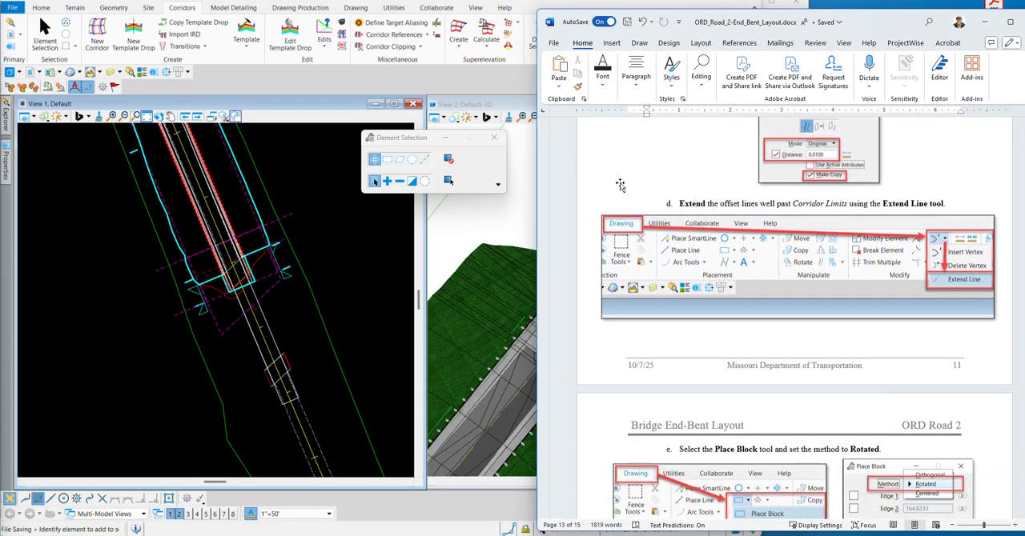
scroll(620, 185, down, 12)
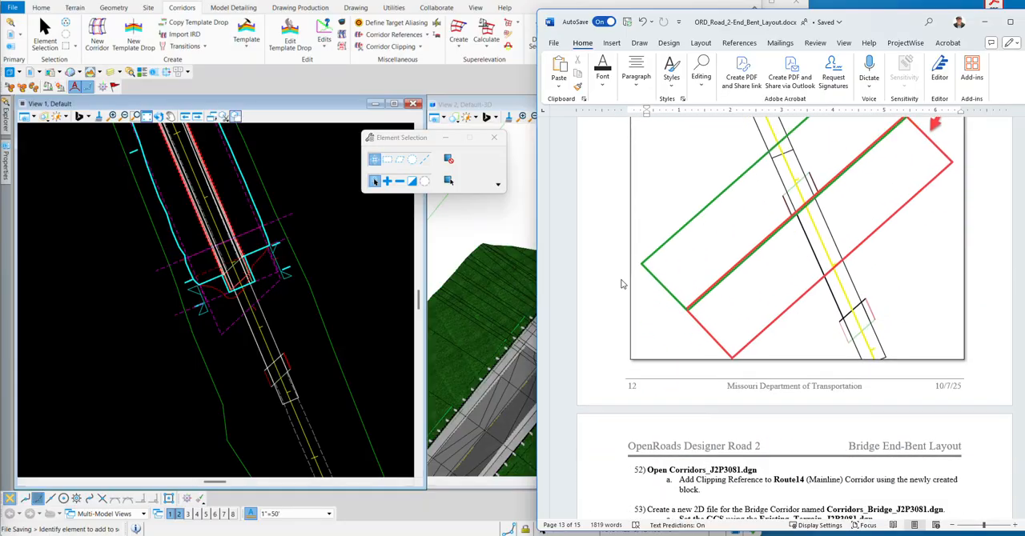
scroll(623, 284, down, 4)
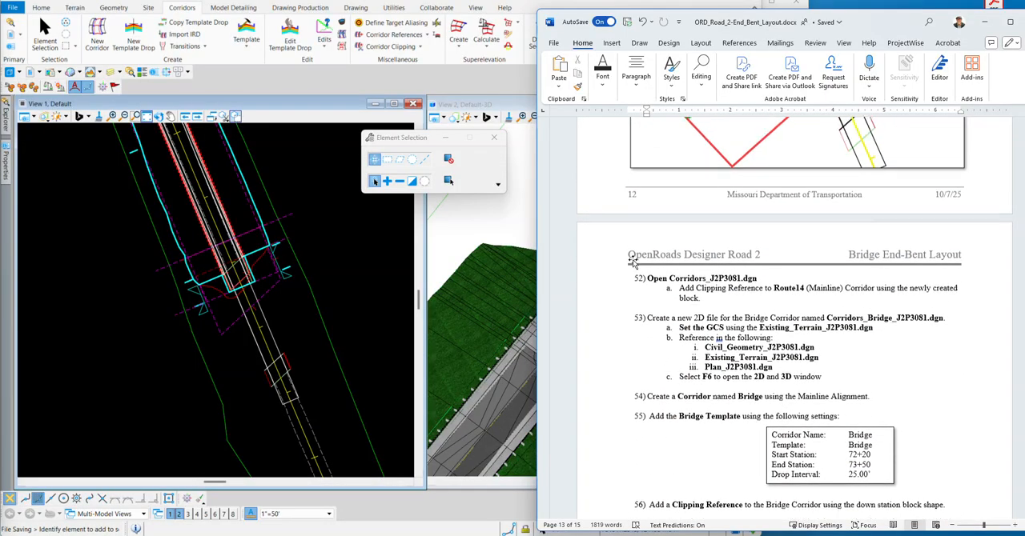
scroll(633, 260, up, 15)
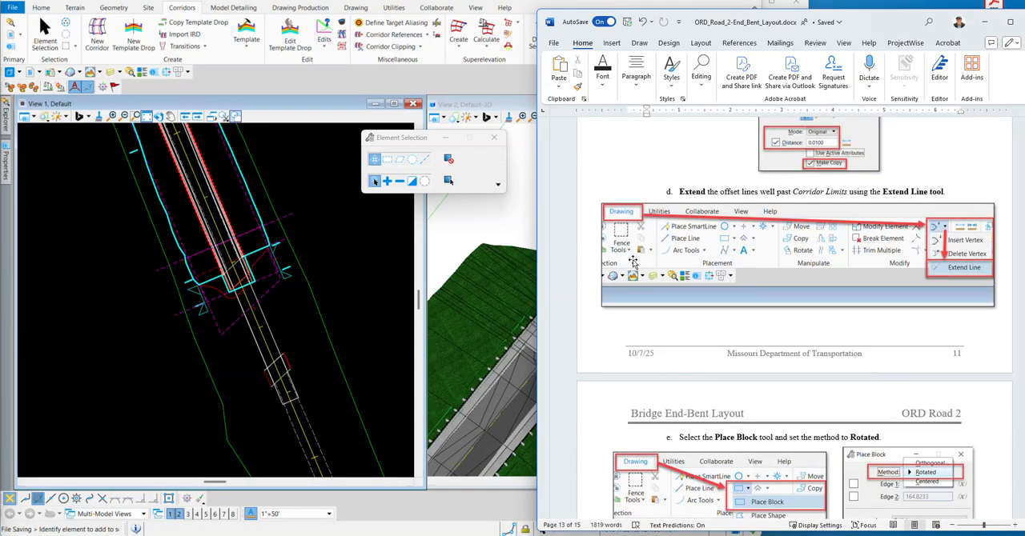
scroll(632, 260, up, 7)
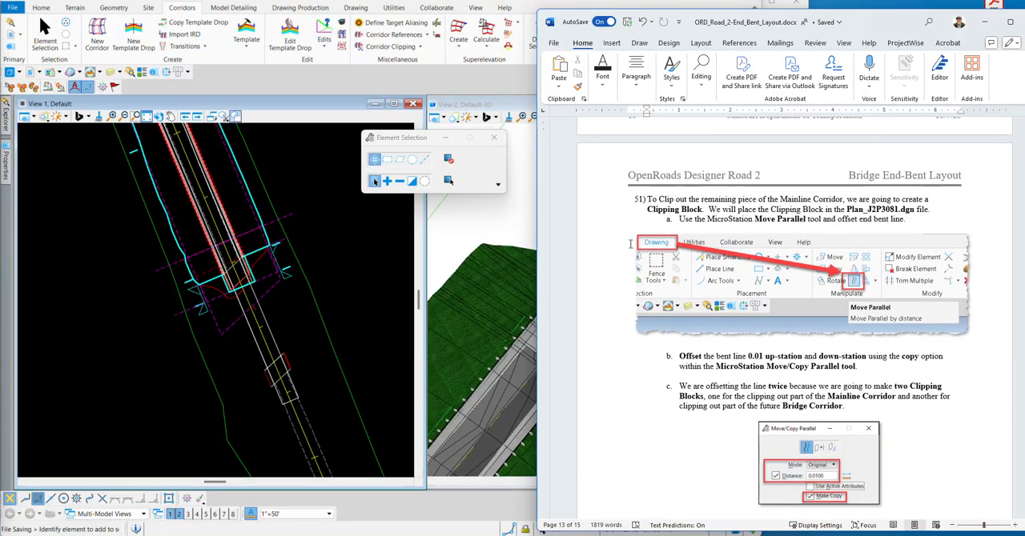
scroll(611, 256, down, 1)
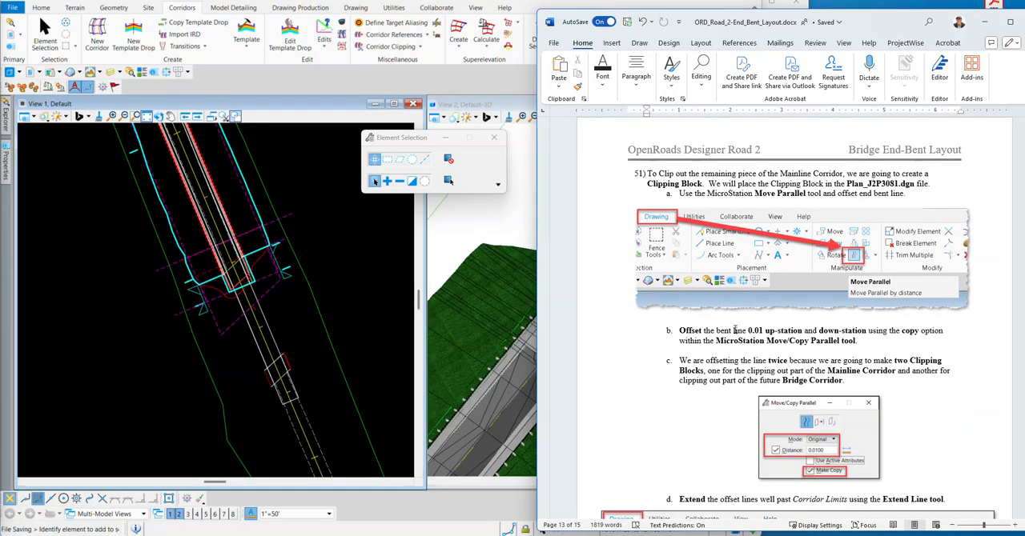
scroll(622, 233, down, 1)
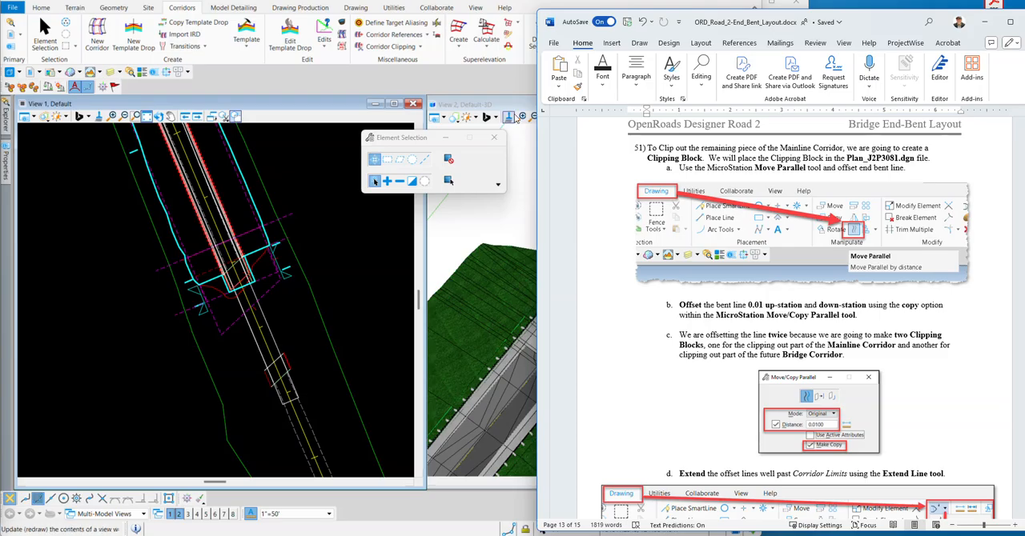
Examine the leftover piece of the mainline corridor beyond the bridge end in the 3D view.
click(514, 110)
scroll(606, 235, up, 2)
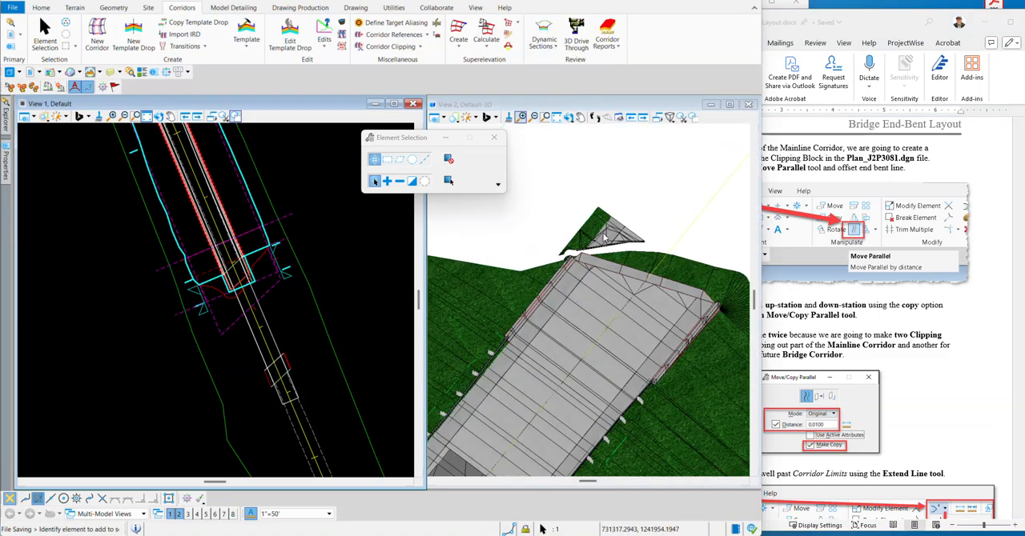
scroll(600, 240, down, 2)
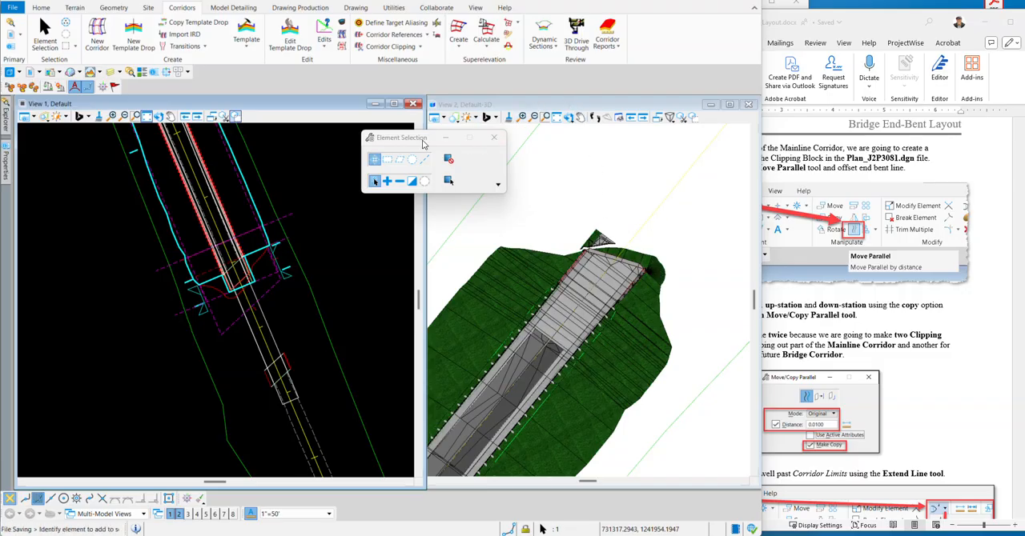
drag(416, 143, 362, 113)
click(963, 167)
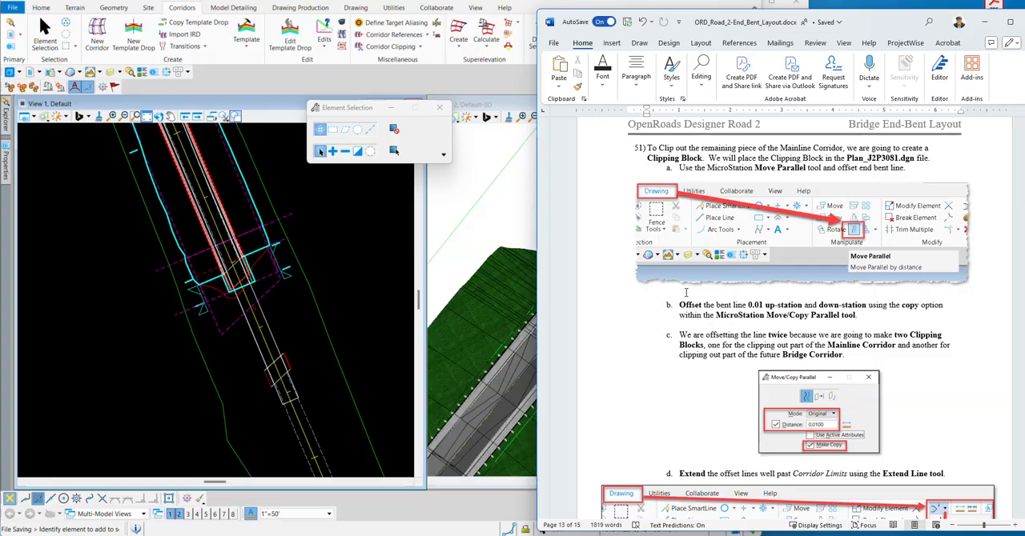
Switch to ProjectWise Explorer, open Plan_J2P3081.dgn, and check in Corridors_J2P3081.dgn and the template library.
click(337, 217)
key(alt+Tab)
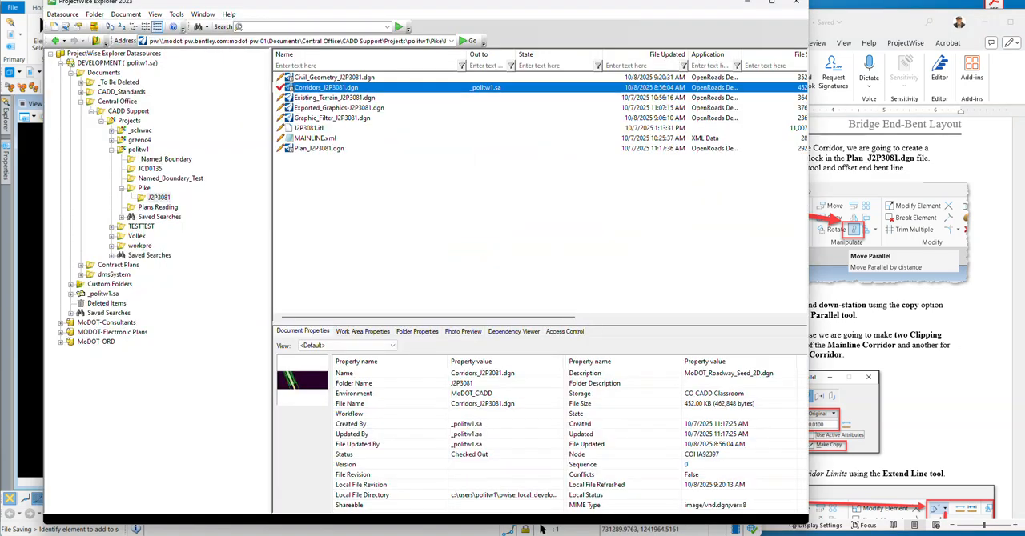
click(320, 150)
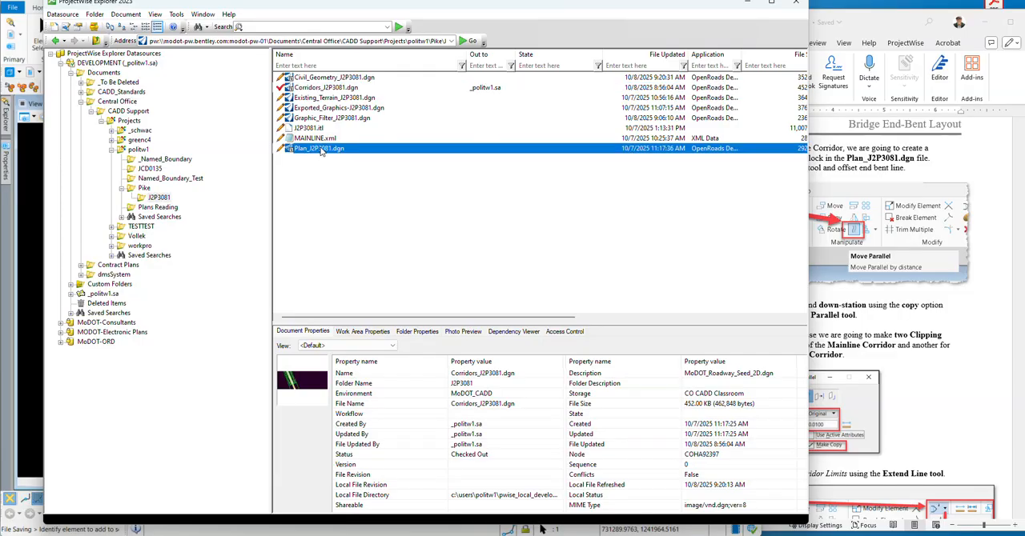
double_click(320, 150)
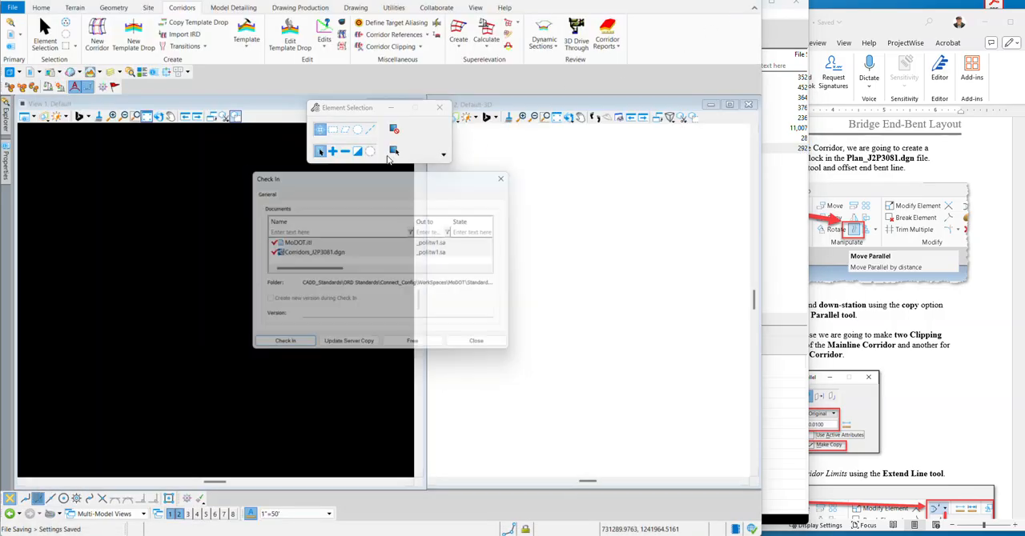
click(275, 345)
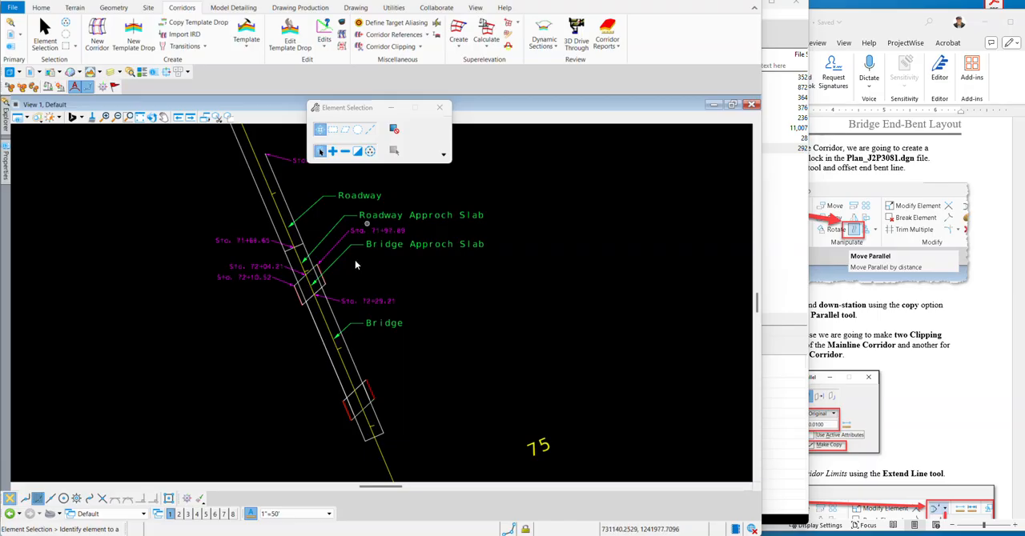
Select the skewed end bent line at Sta. 72+29.21, where the bridge approach slab meets the bridge.
scroll(355, 260, up, 2)
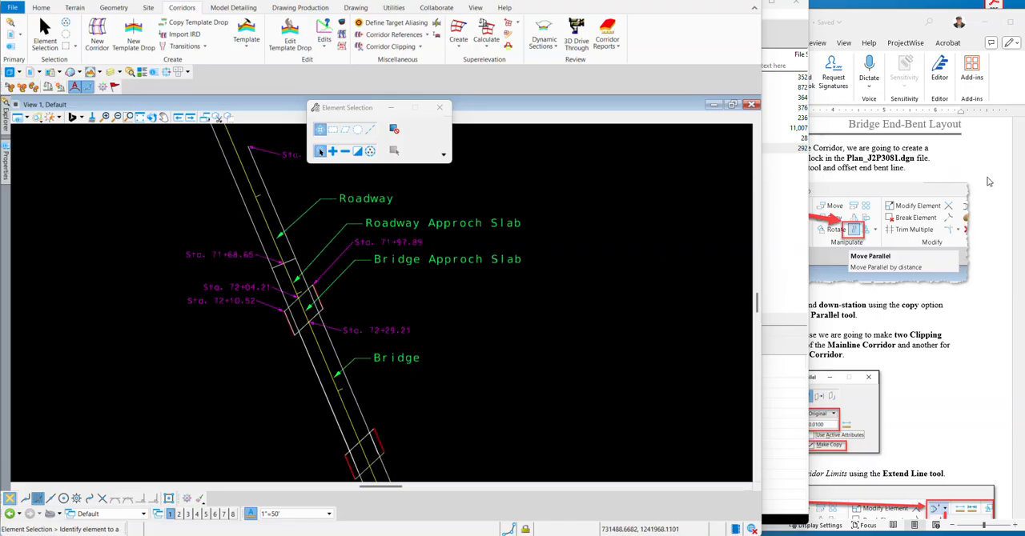
click(988, 182)
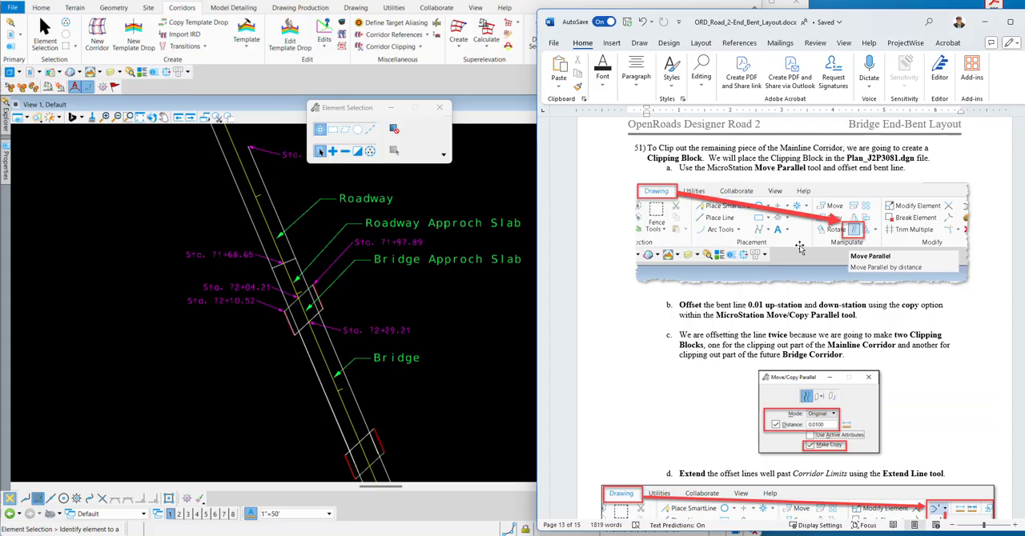
scroll(313, 324, up, 5)
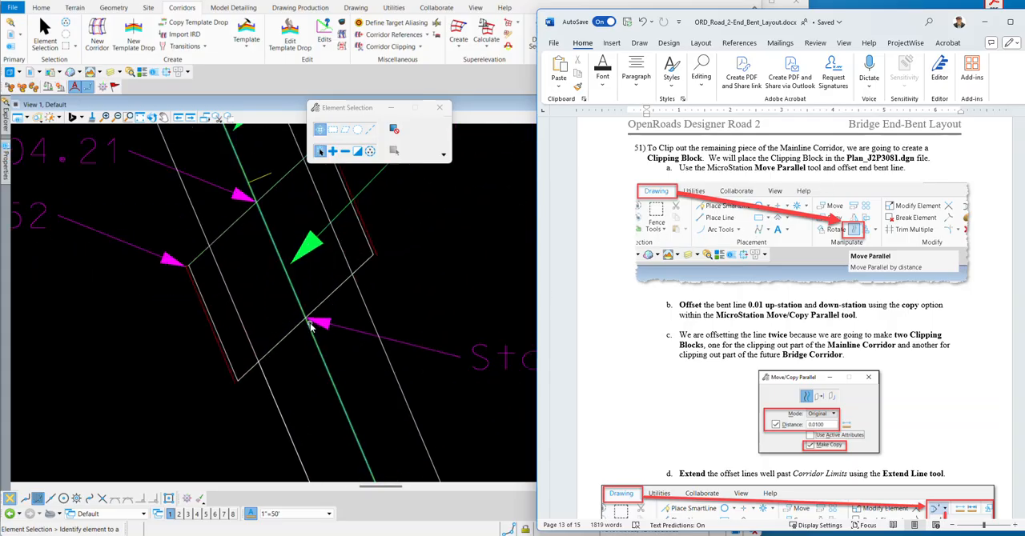
scroll(312, 324, up, 4)
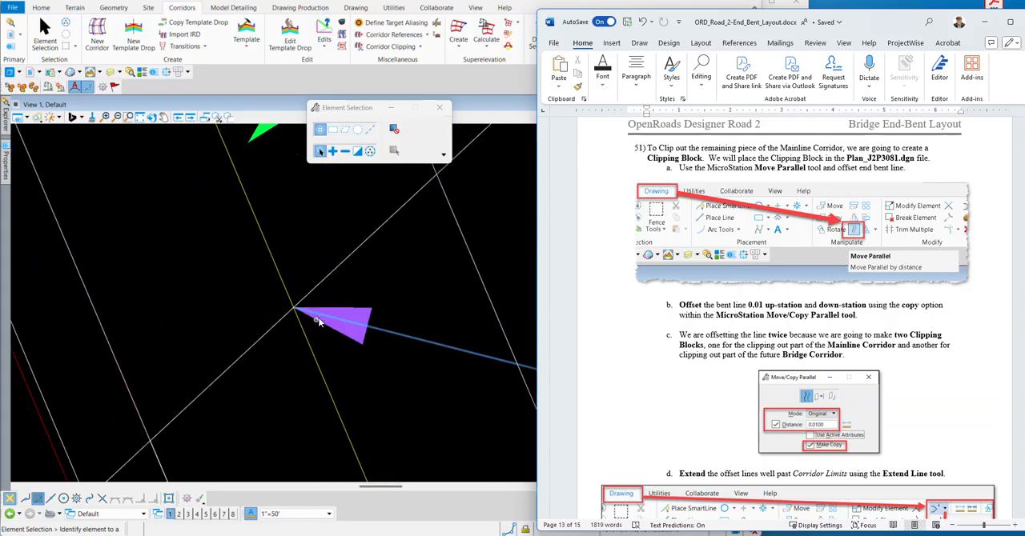
click(342, 265)
scroll(290, 286, down, 3)
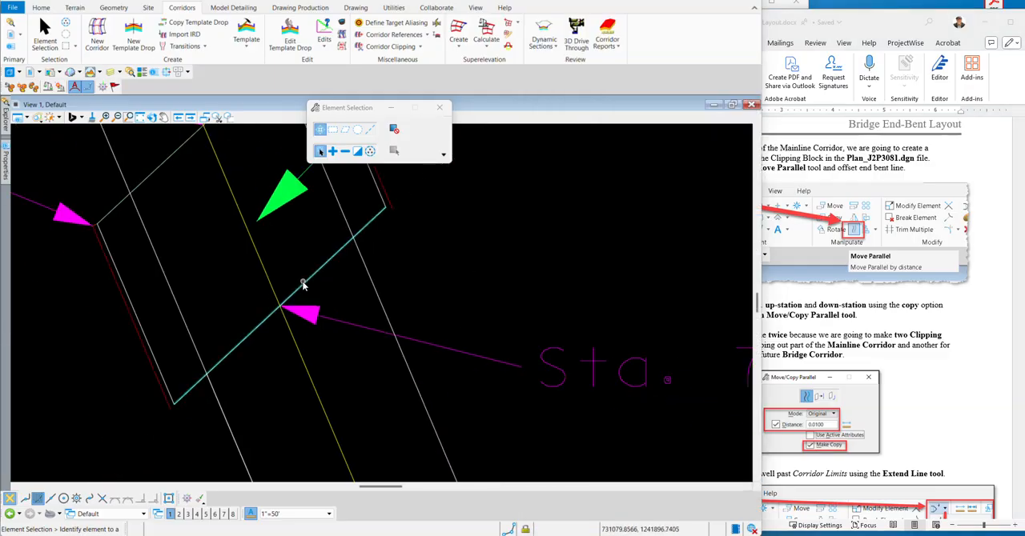
click(306, 285)
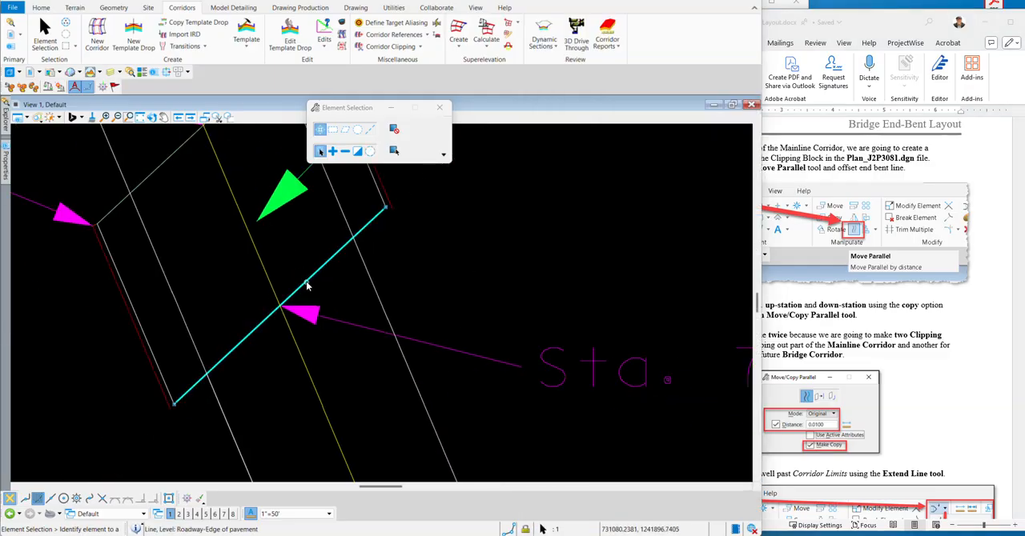
click(978, 275)
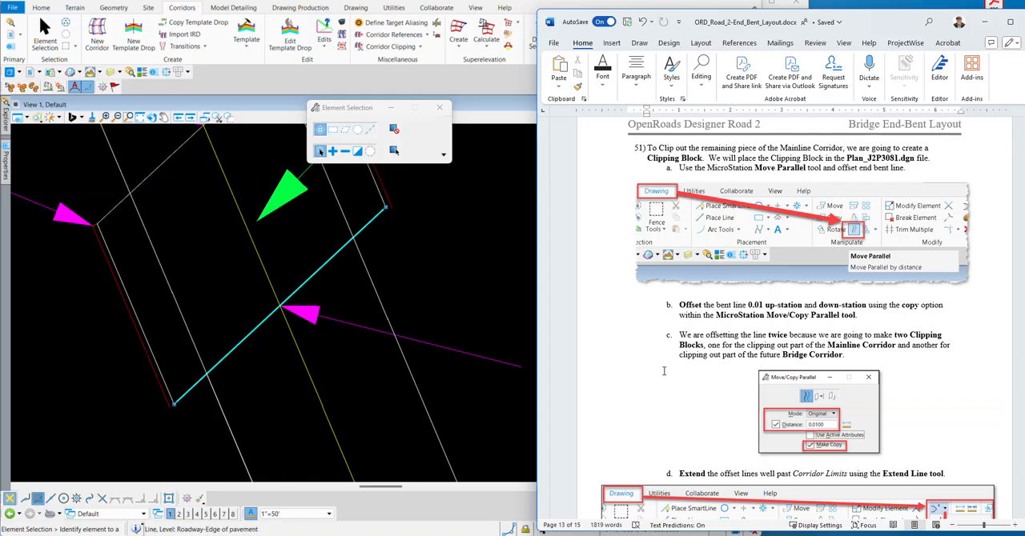
click(299, 247)
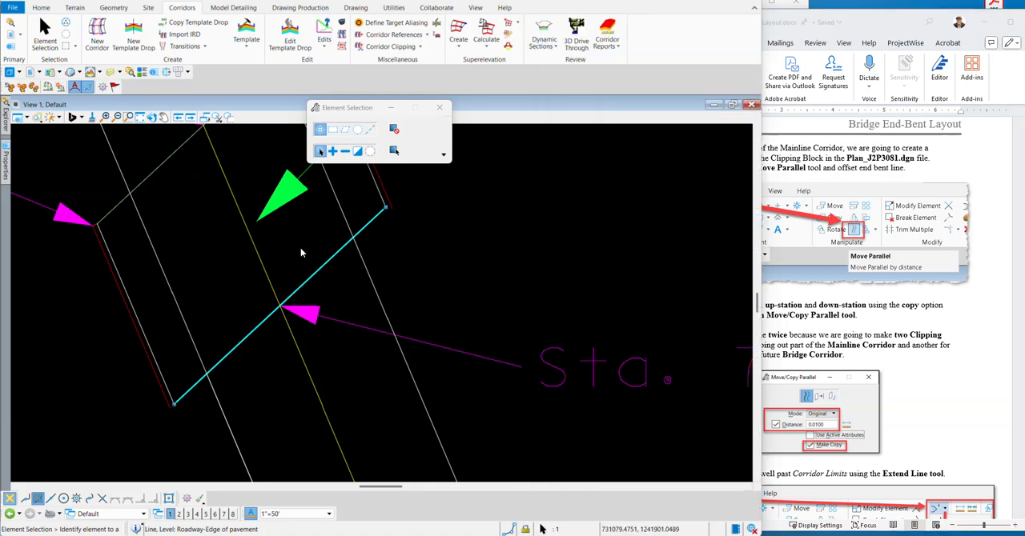
Start the Move Parallel tool for the selected bent line and set its mode to Original.
click(355, 8)
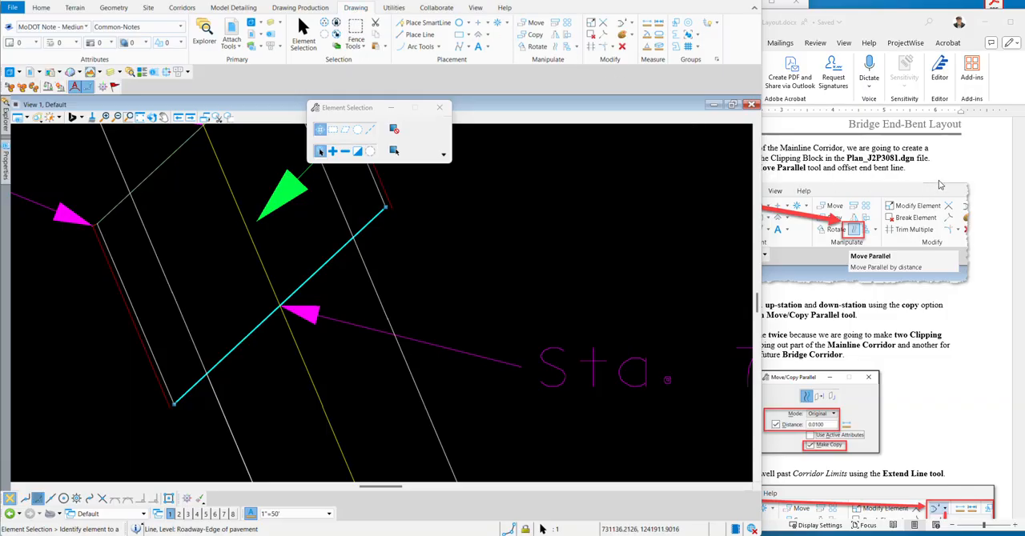
click(960, 172)
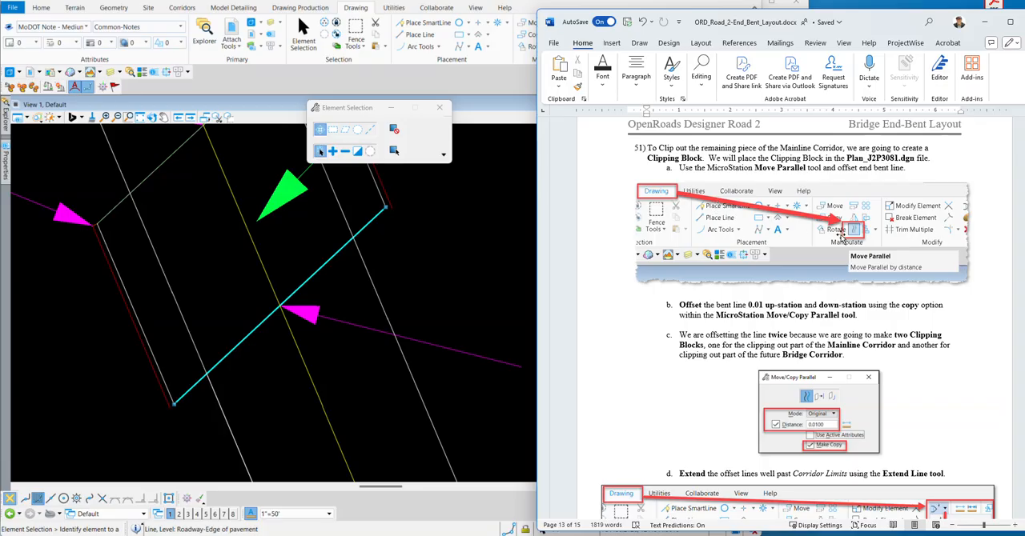
click(494, 95)
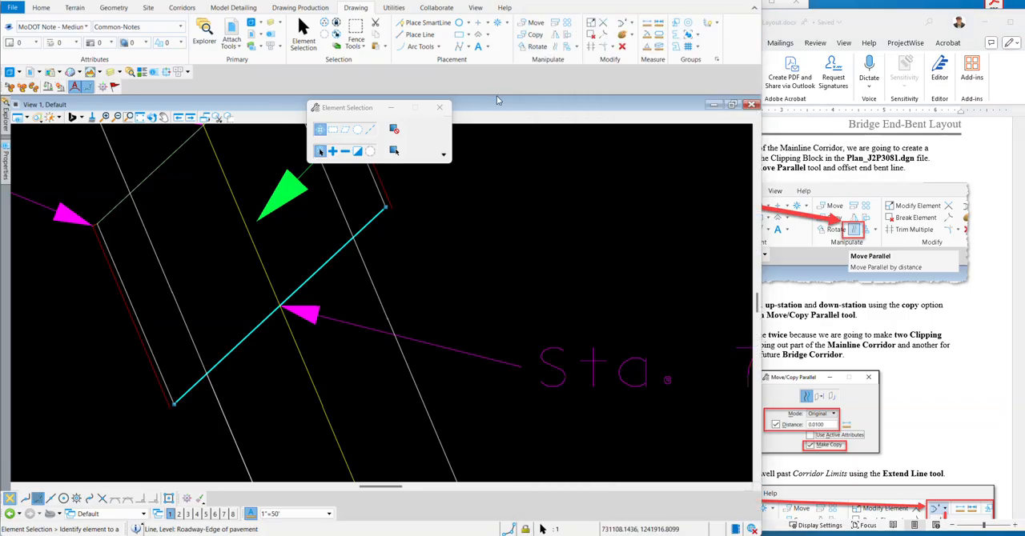
click(558, 49)
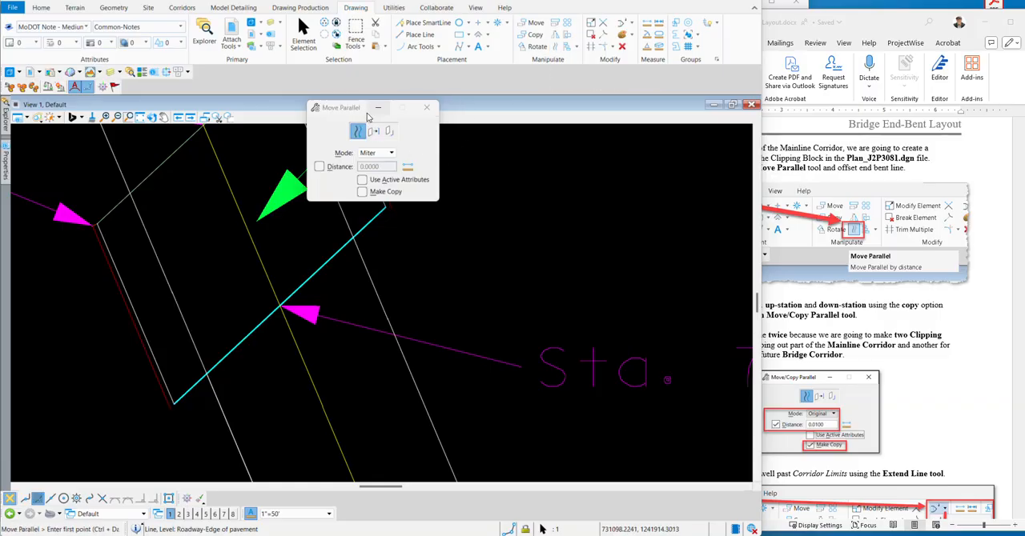
drag(358, 114, 486, 132)
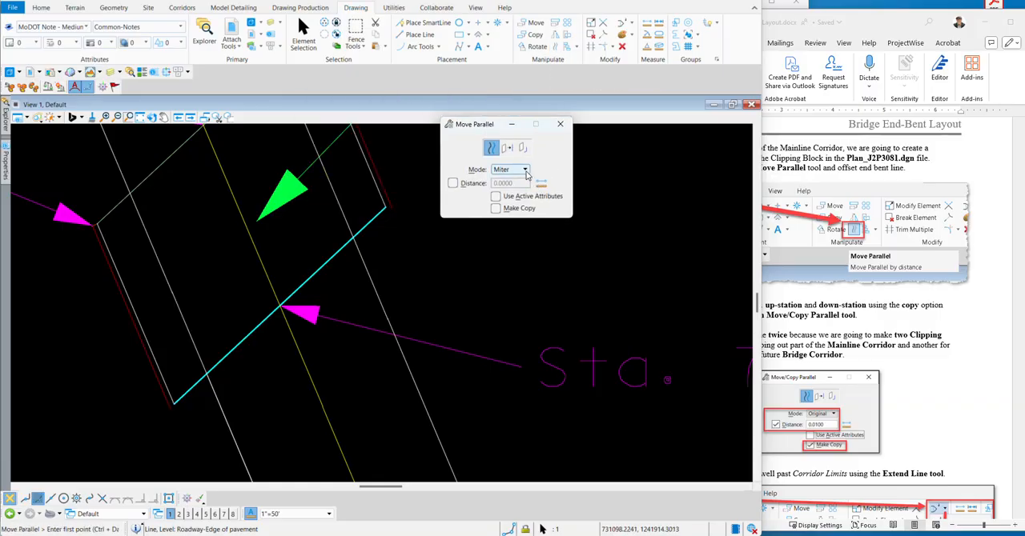
click(526, 171)
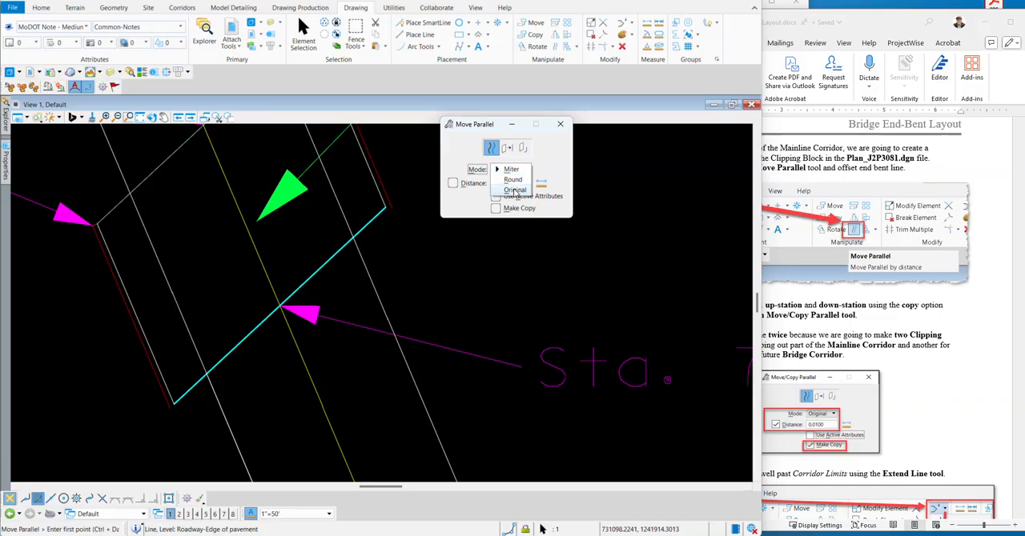
click(514, 189)
Fix the parallel offset distance at 0.01 and enable Make Copy.
click(453, 184)
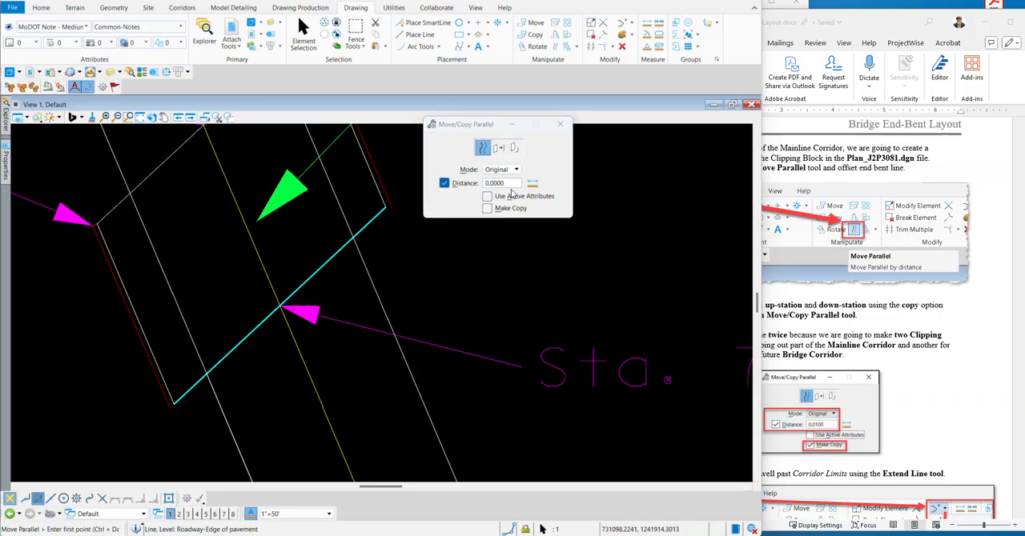
click(515, 187)
text(.01)
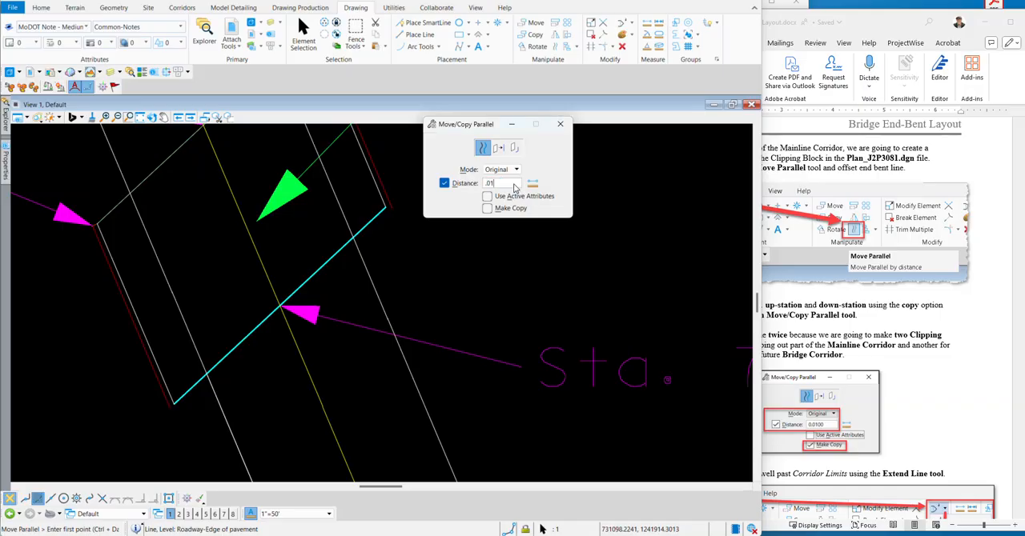
key(Tab)
click(487, 208)
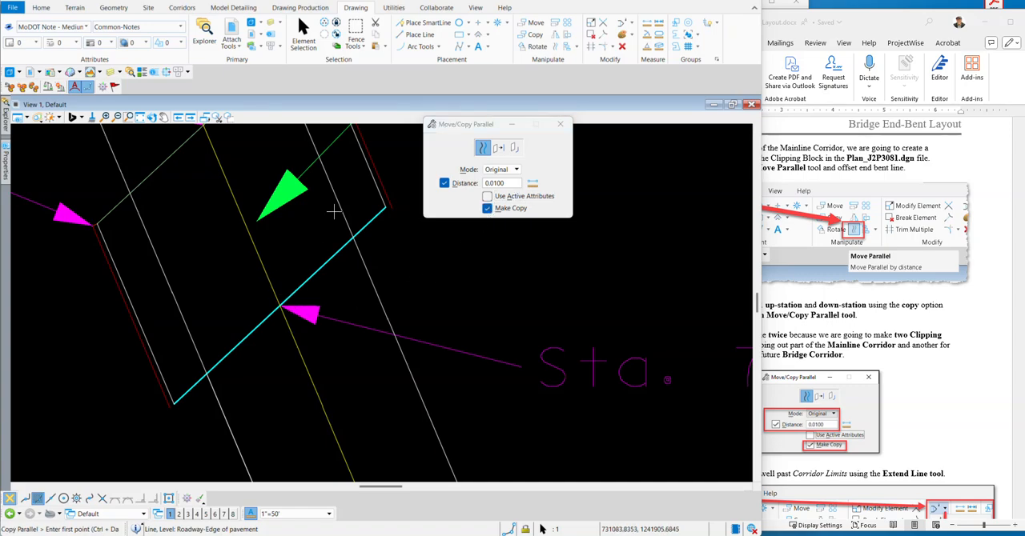
drag(478, 125, 478, 167)
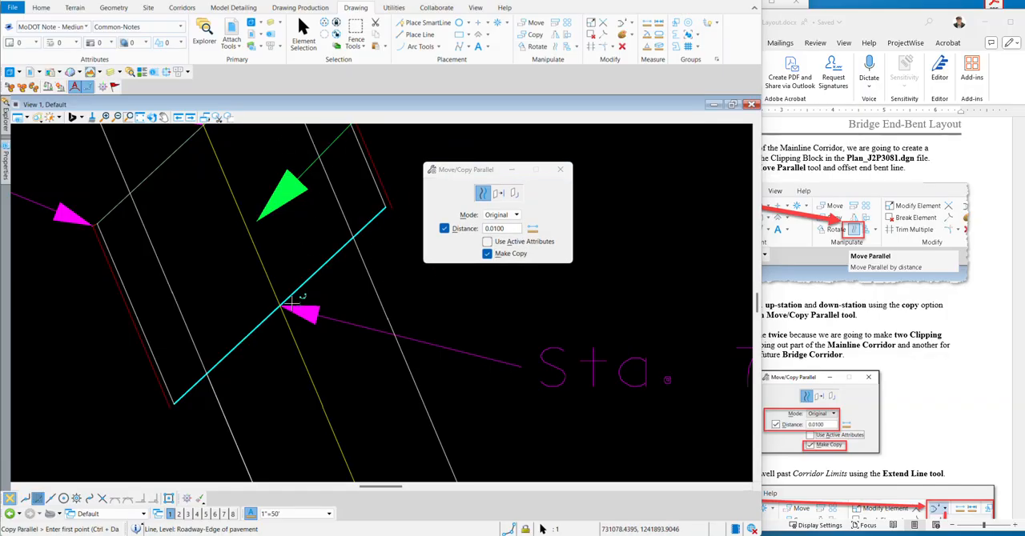
Try to place 0.01 parallel copies on both sides of the selected end bent line at Sta. 72+29.21.
scroll(292, 303, up, 3)
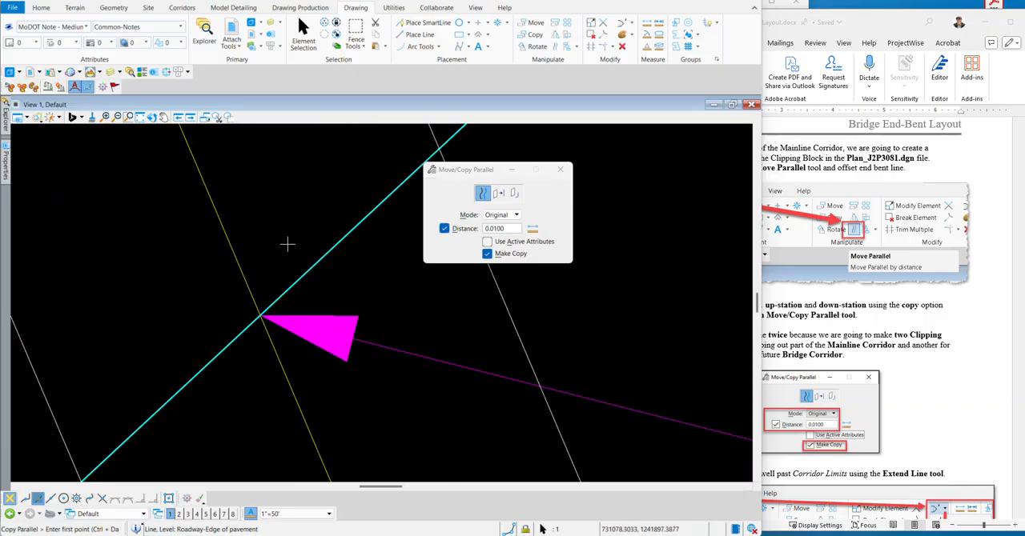
click(295, 265)
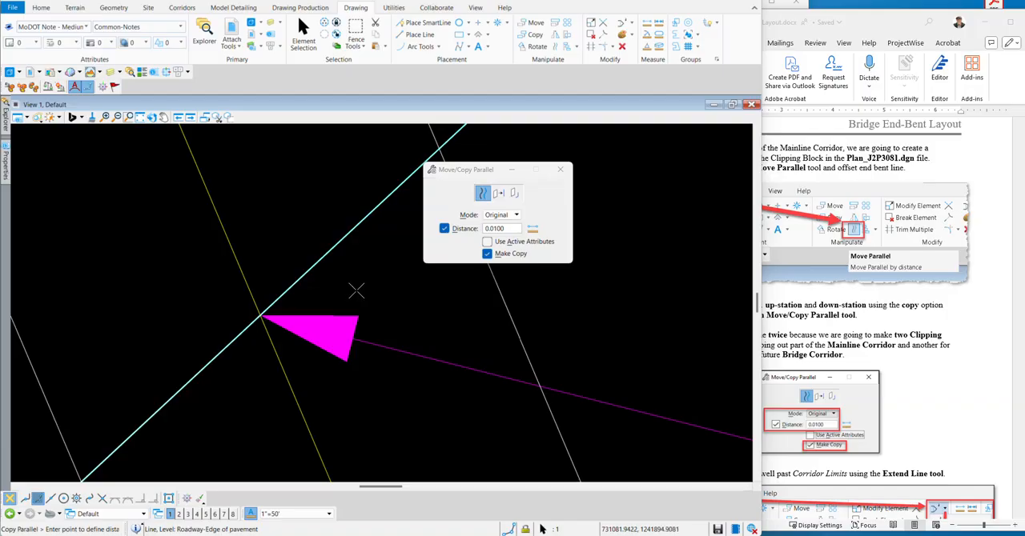
scroll(363, 315, up, 2)
scroll(229, 275, up, 4)
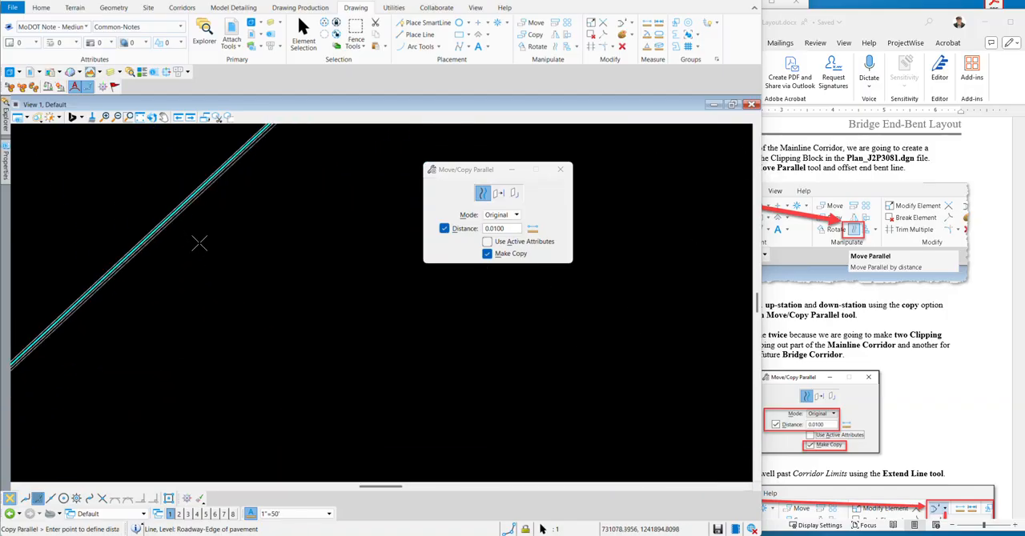
key(Escape)
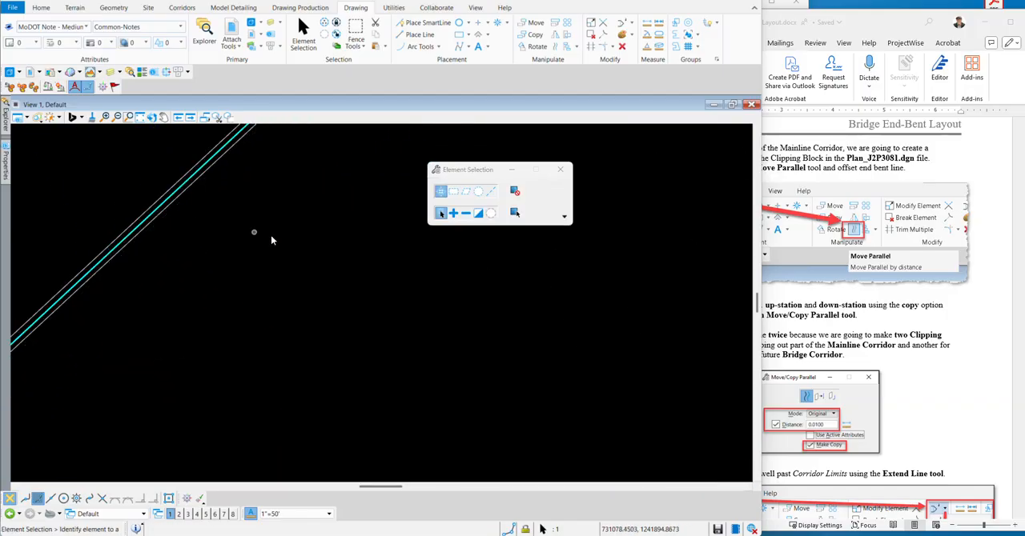
scroll(169, 216, up, 5)
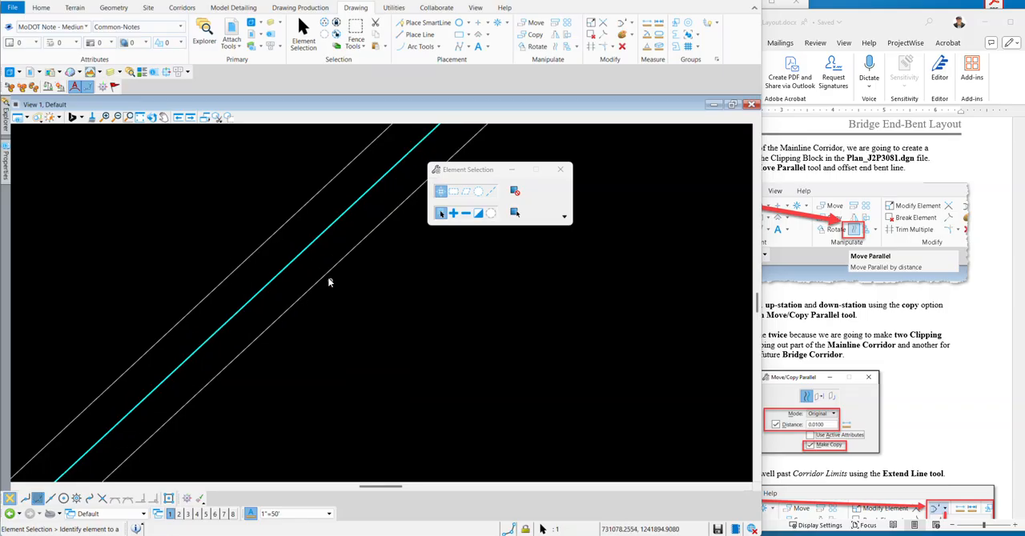
scroll(328, 282, up, 2)
scroll(316, 288, down, 2)
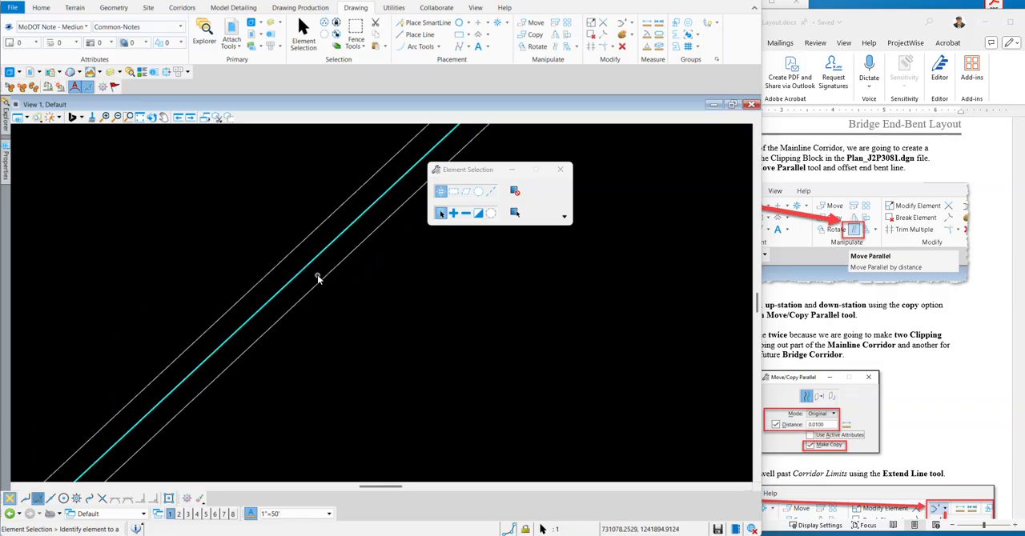
Undo both parallel copies of the end bent line and clear the element selection.
key(ctrl+z)
key(ctrl+z)
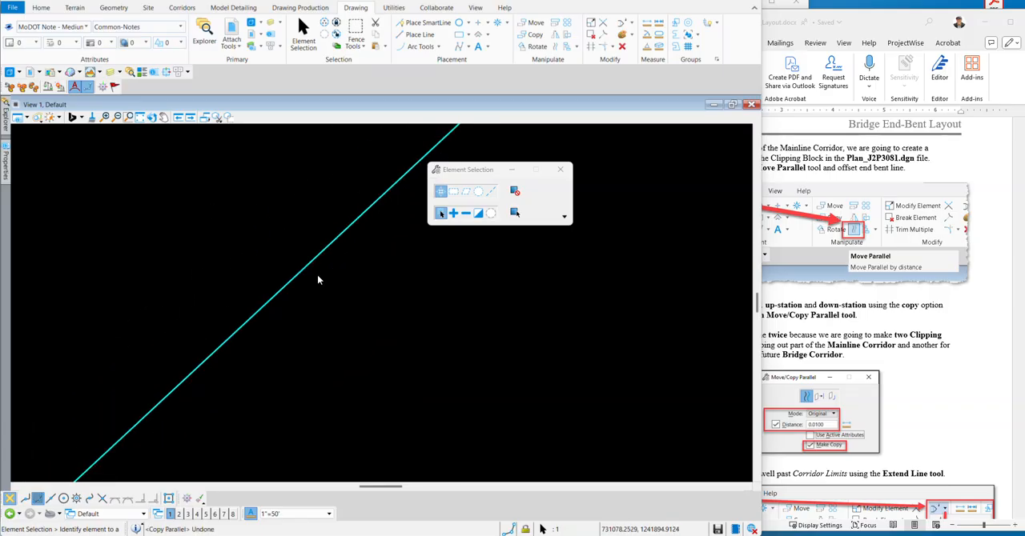
click(558, 47)
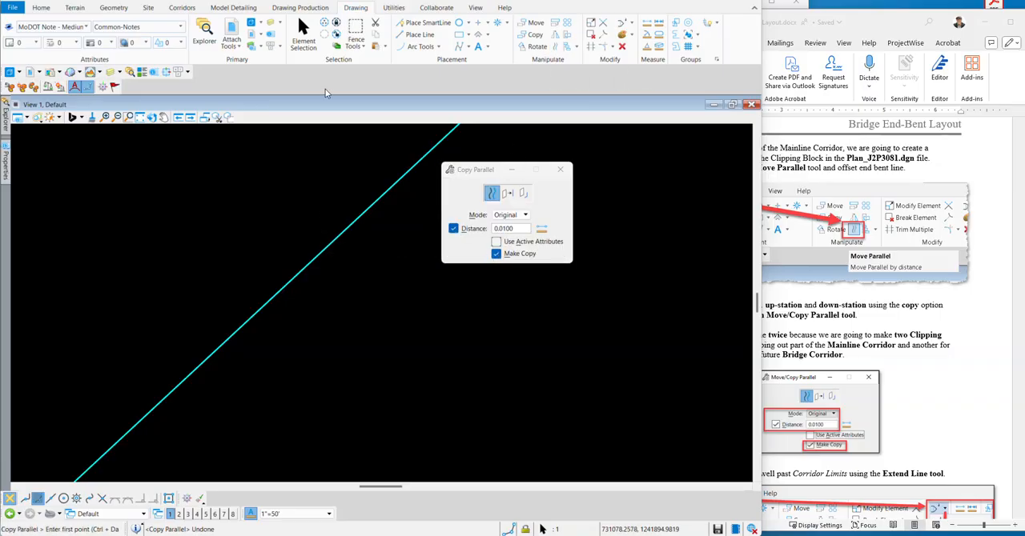
click(303, 33)
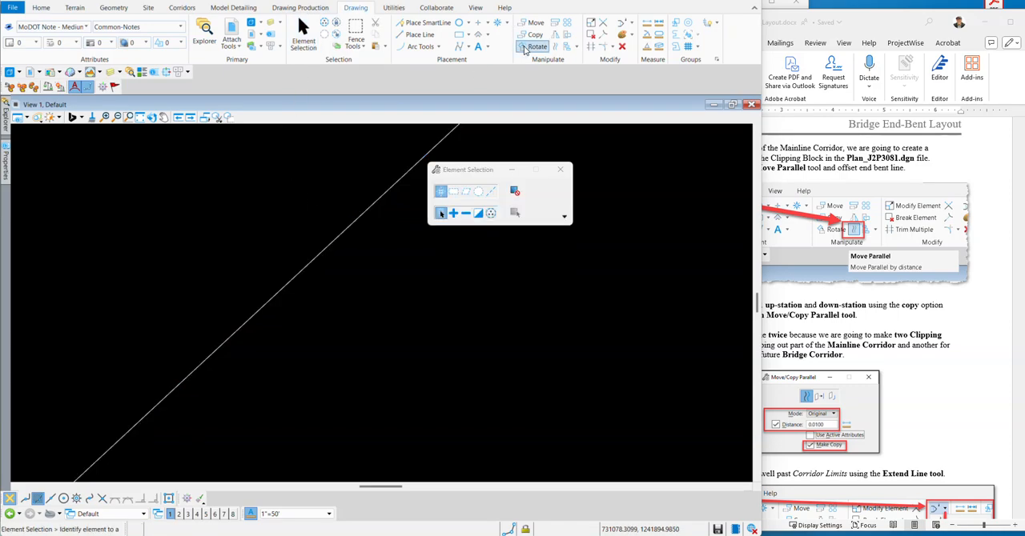
Copy the end bent line parallel at 0.01, once toward the approach slab and once toward the bridge.
click(554, 45)
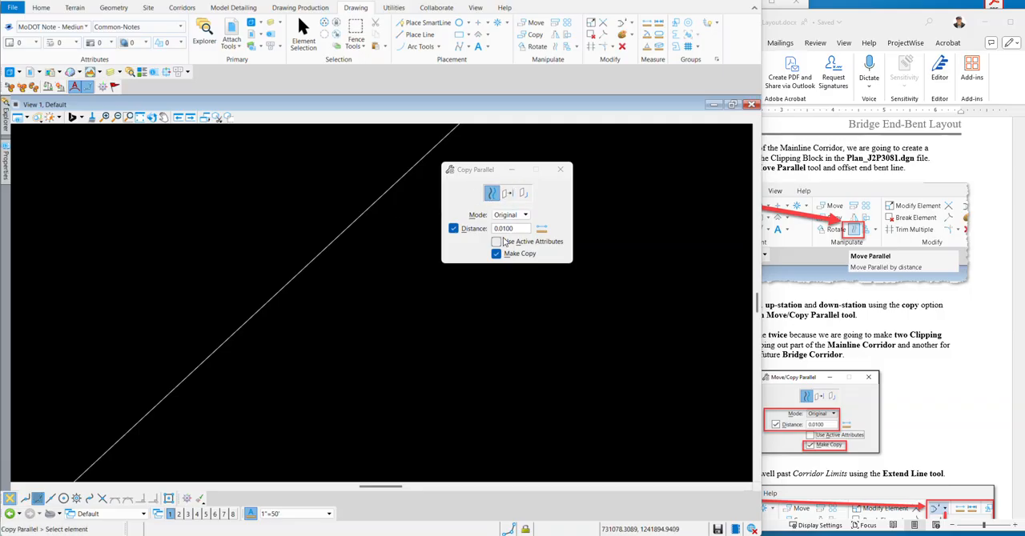
click(318, 256)
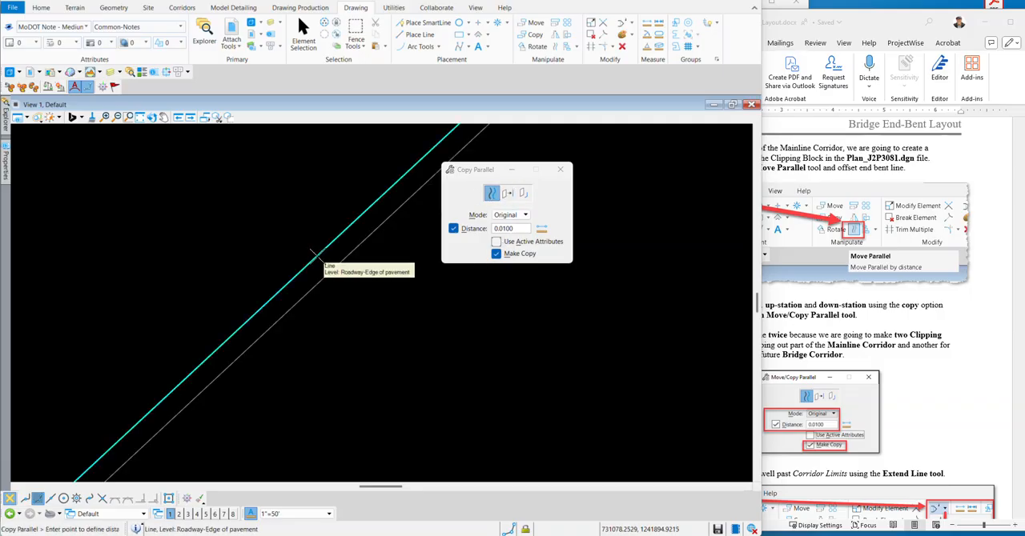
click(257, 229)
click(373, 318)
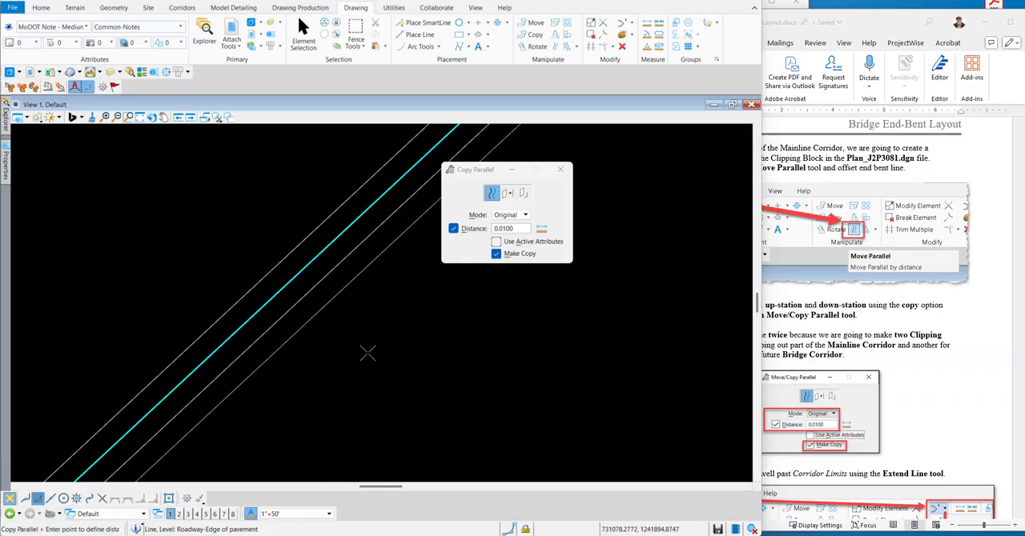
click(402, 314)
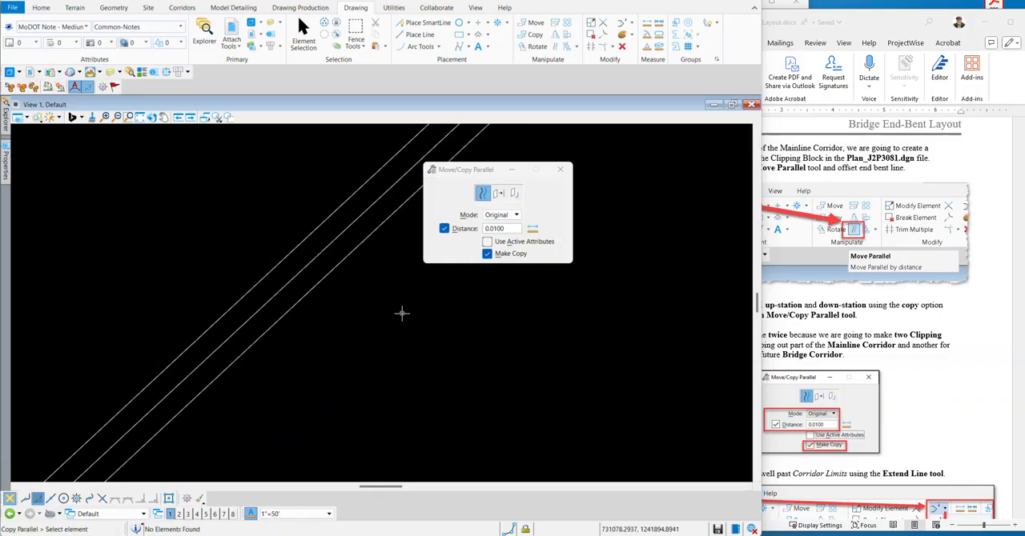
scroll(467, 336, down, 4)
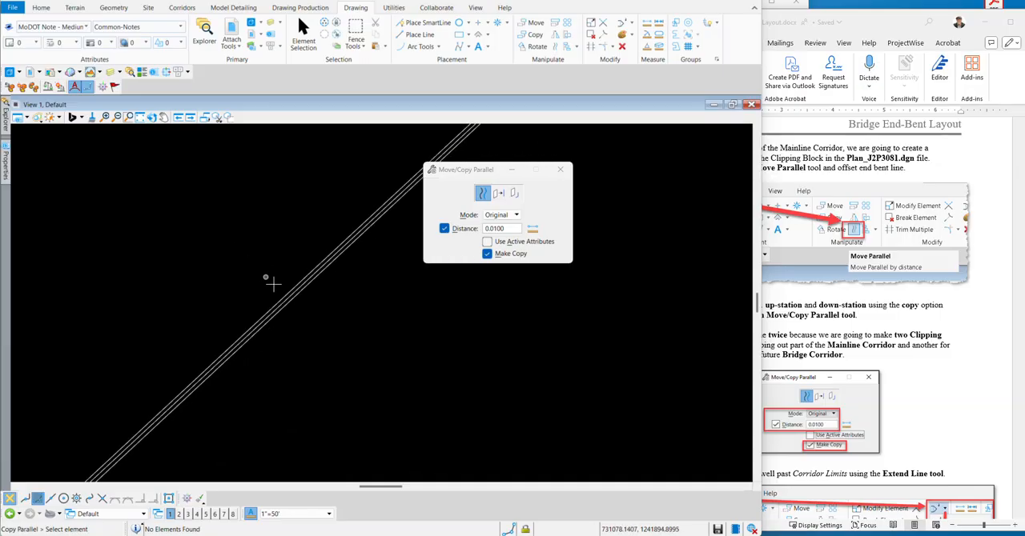
Switch to ORD_Road_2-End_Bent_Layout.docx in Word, read the Extend Line instruction for the offset lines, and return to the drawing.
click(988, 318)
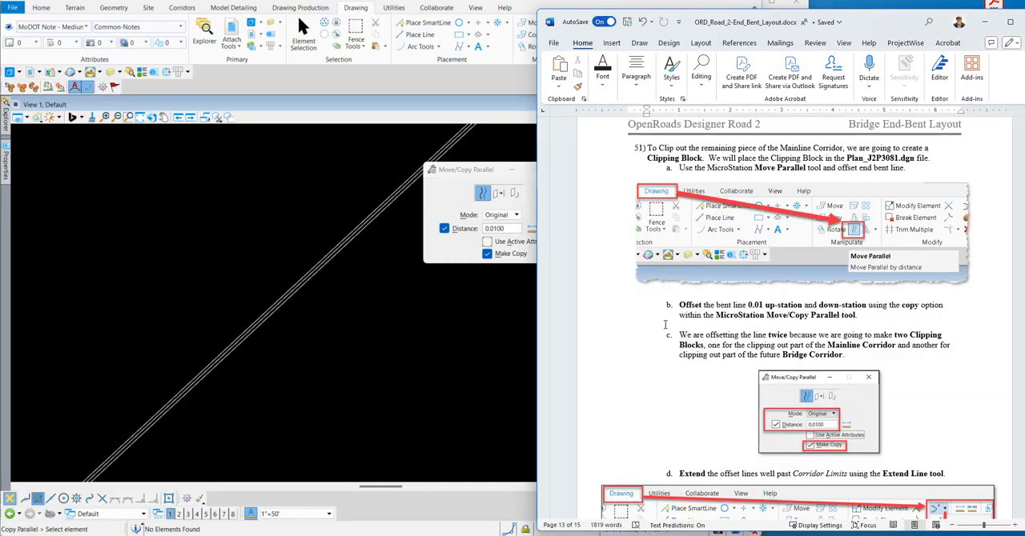
scroll(664, 324, down, 3)
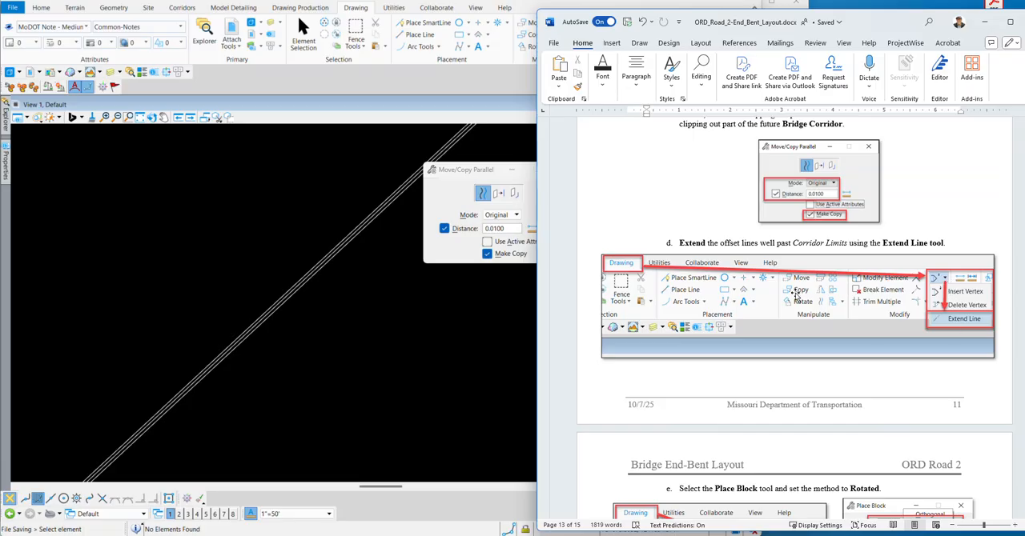
click(417, 105)
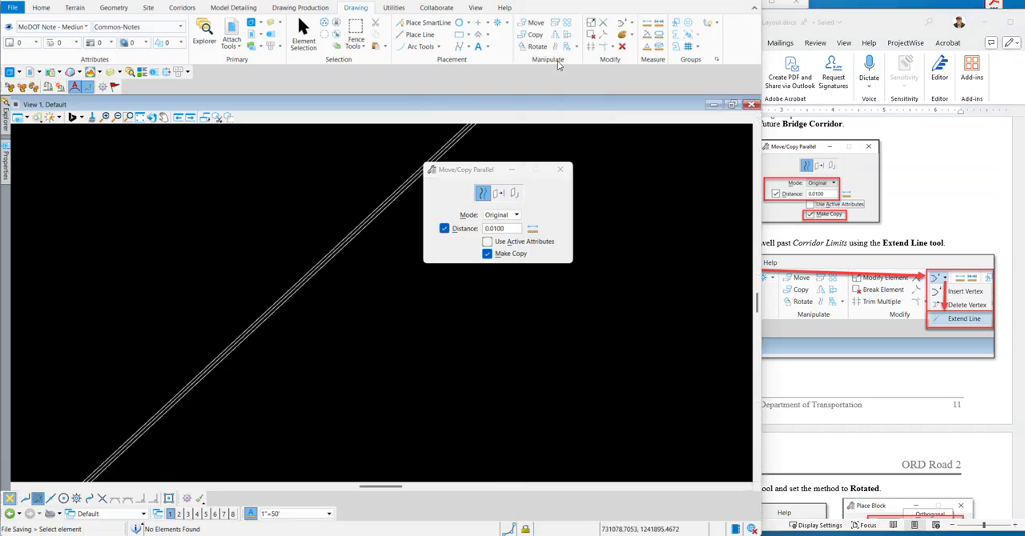
Extend the upper end of the approach-slab-side offset line well past the corridor limits with Extend Line.
click(632, 24)
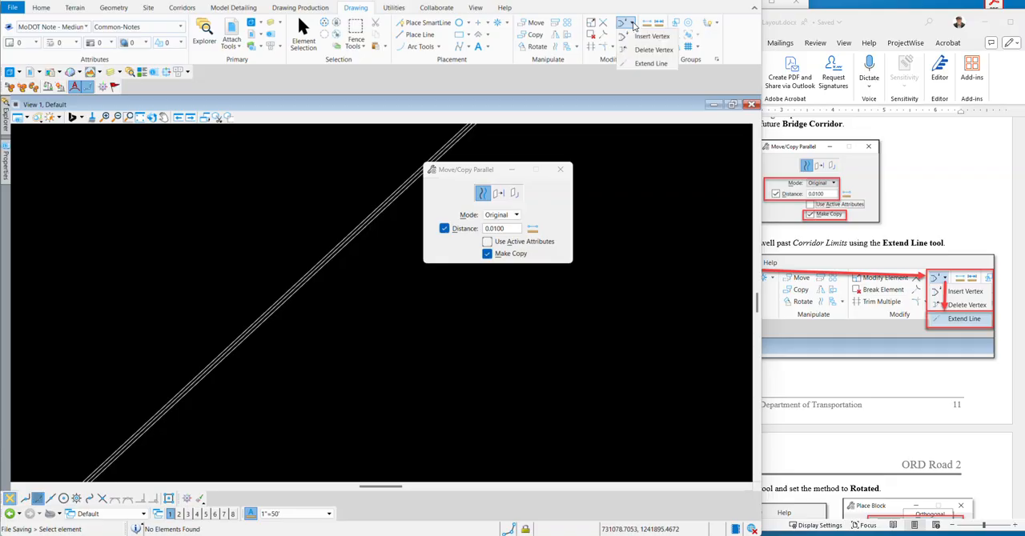
click(649, 63)
scroll(304, 217, up, 5)
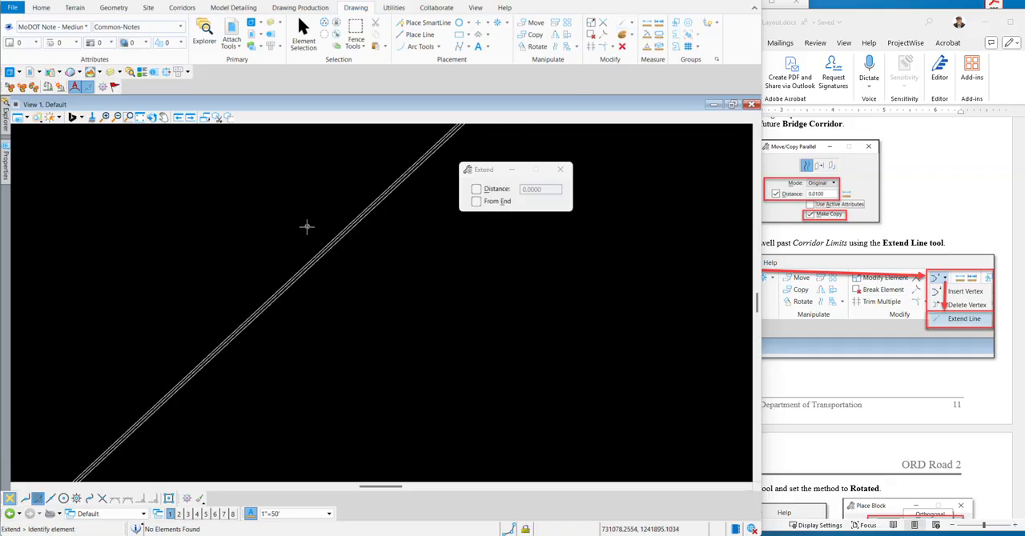
scroll(281, 267, down, 4)
scroll(291, 269, up, 6)
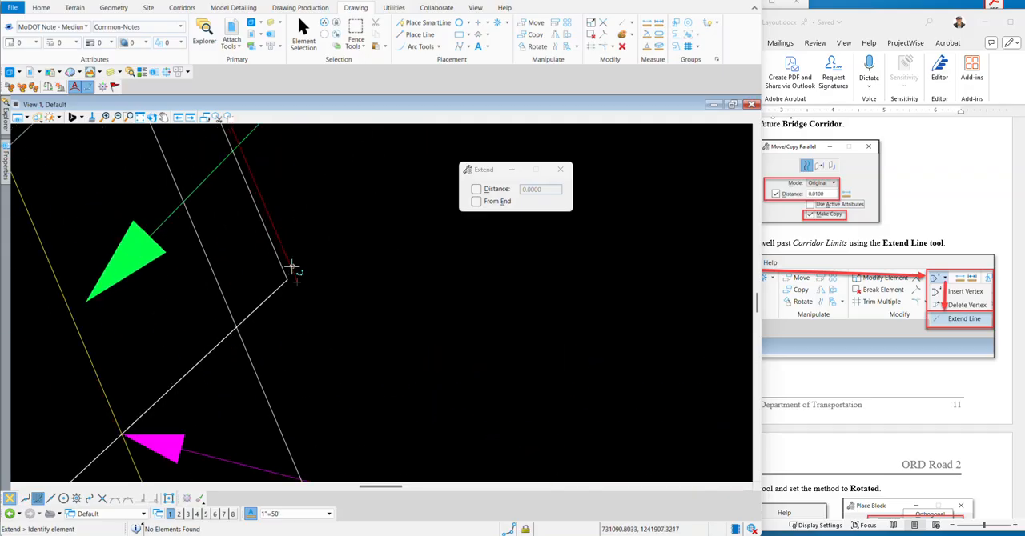
scroll(273, 272, up, 8)
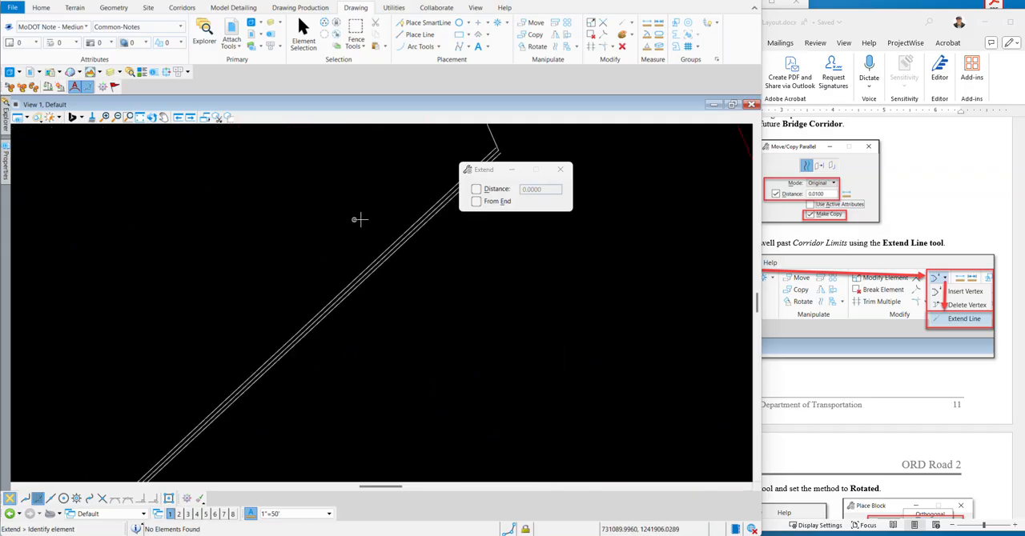
scroll(172, 330, down, 2)
scroll(387, 243, up, 5)
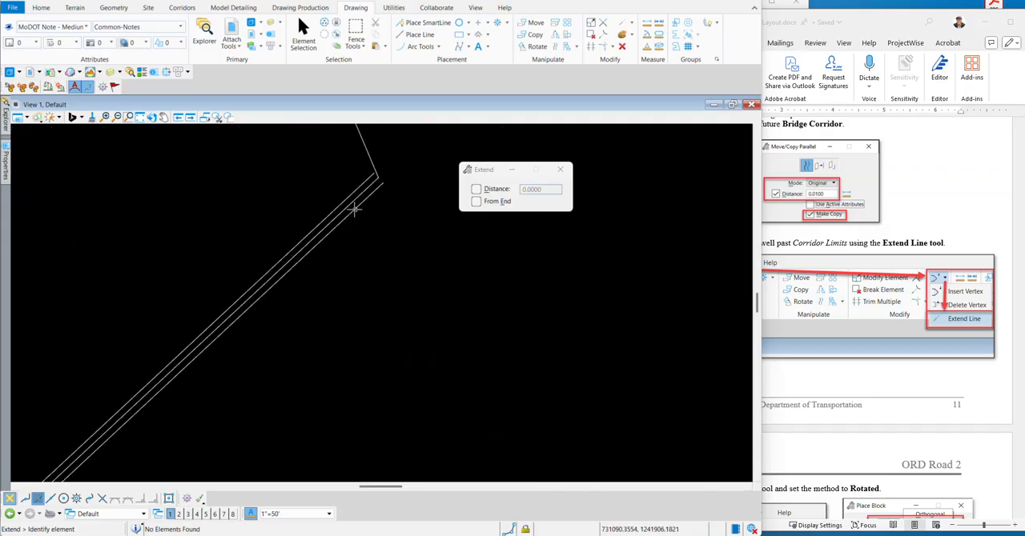
click(344, 200)
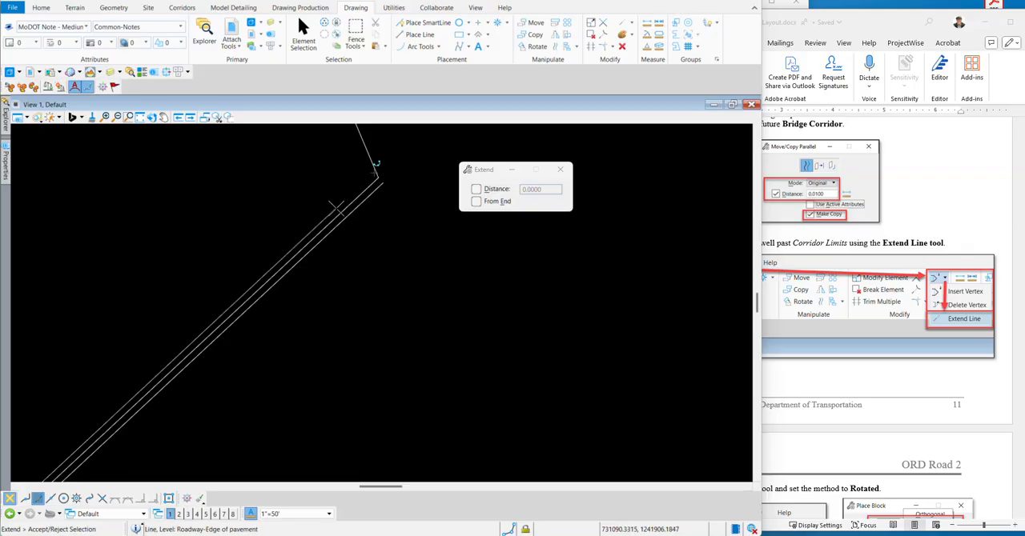
scroll(187, 320, down, 4)
scroll(187, 349, down, 5)
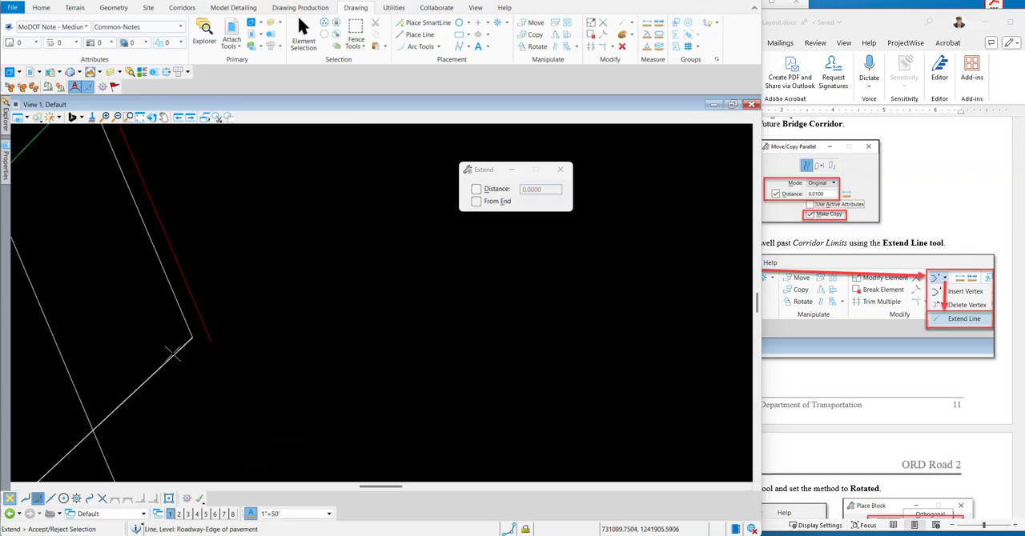
scroll(270, 246, down, 3)
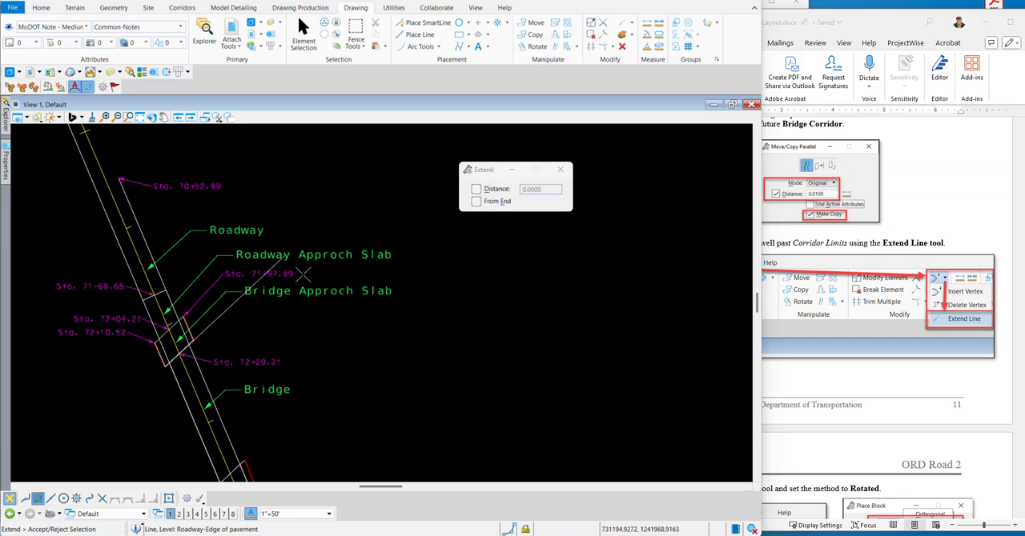
click(314, 275)
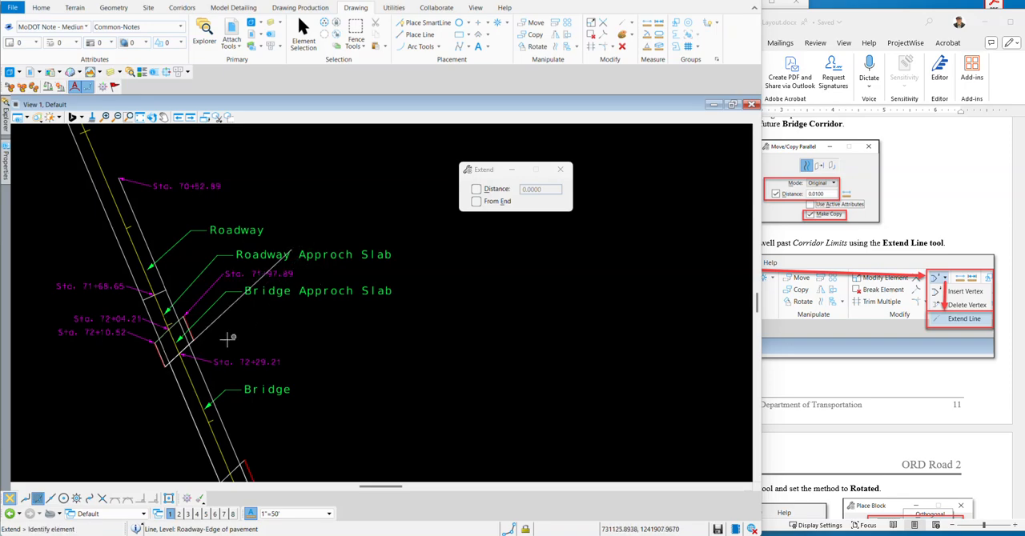
Extend the lower end of the same offset line well past the opposite corridor limit.
click(201, 334)
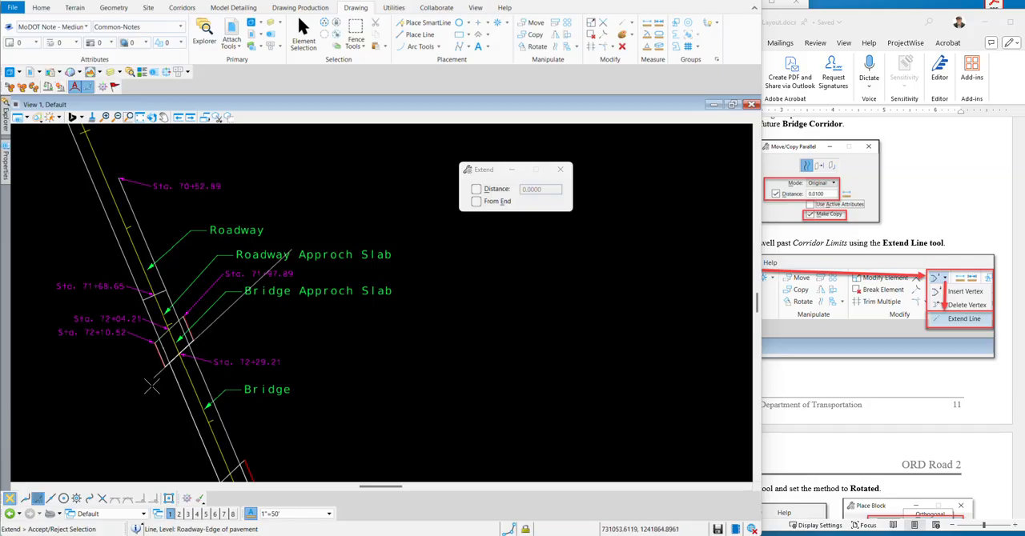
scroll(100, 442, down, 2)
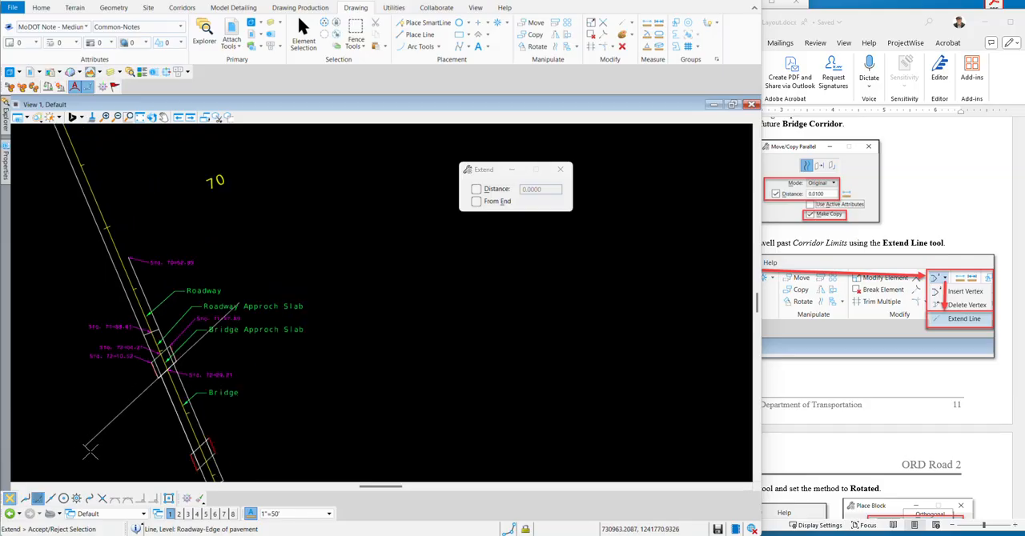
scroll(81, 458, up, 2)
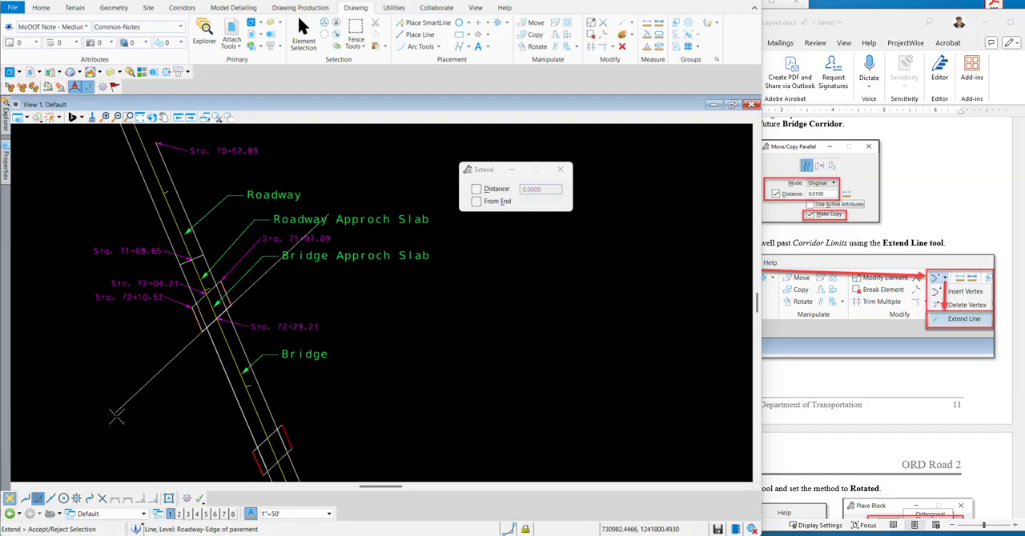
click(98, 433)
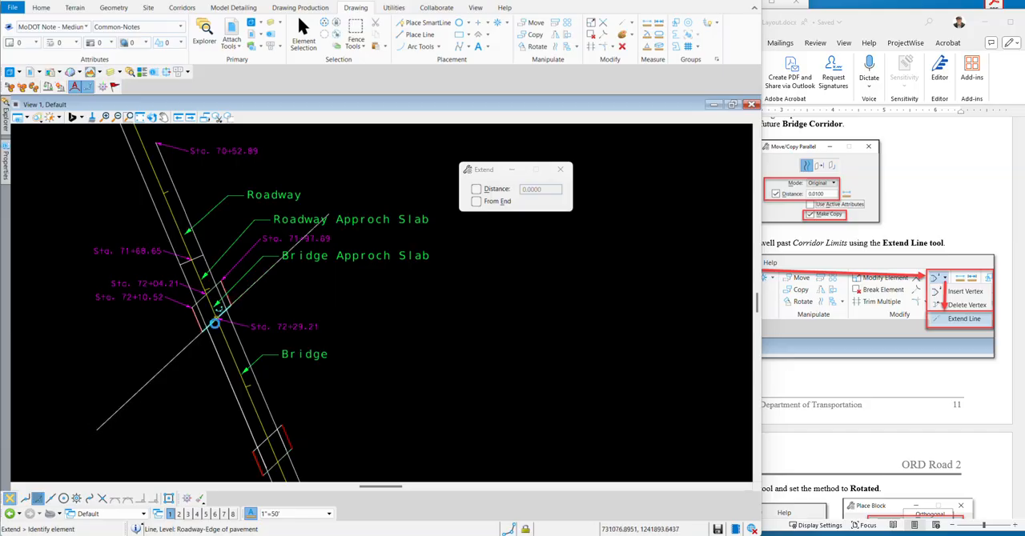
Extend the upper end of the bridge-side offset line well past the corridor limits.
scroll(251, 298, up, 6)
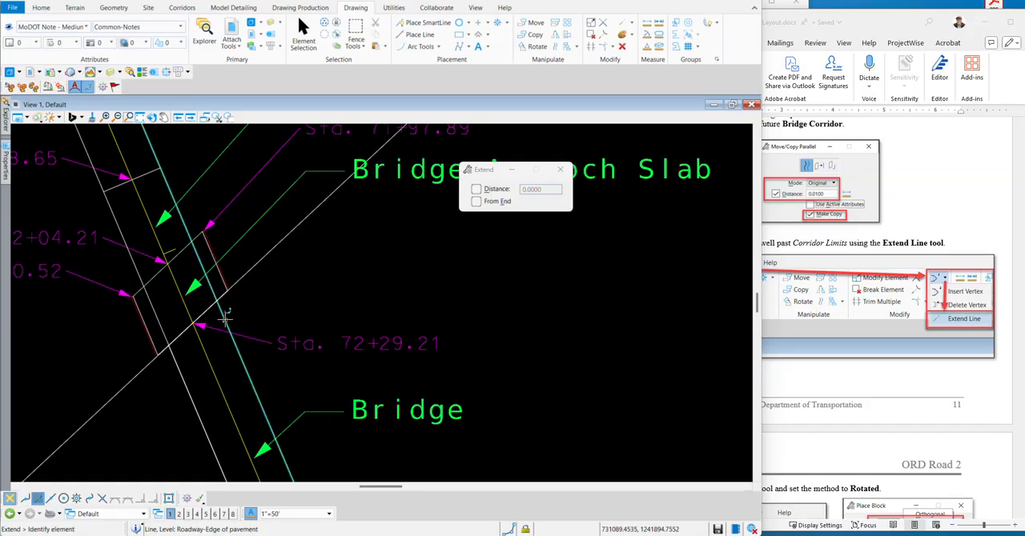
scroll(238, 225, up, 3)
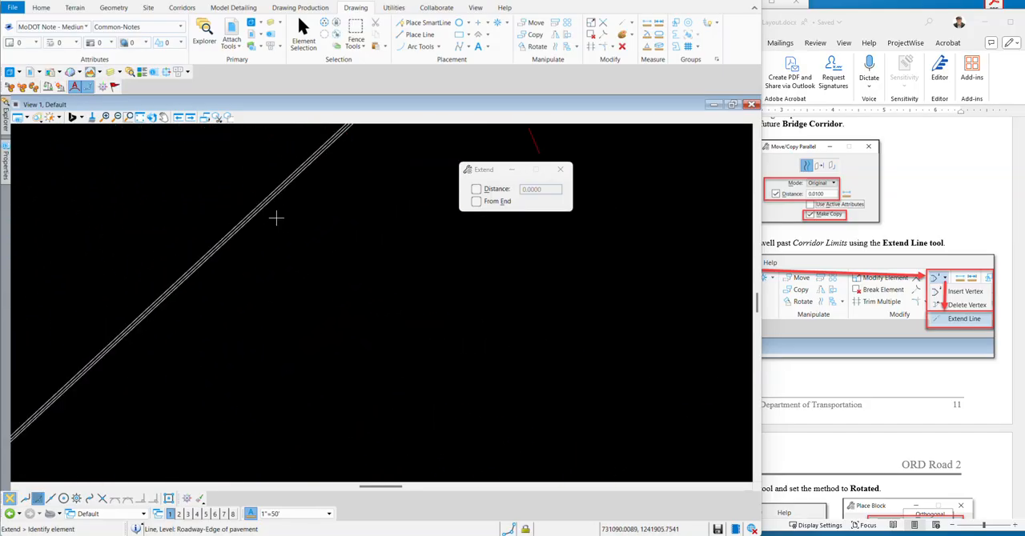
scroll(327, 236, down, 3)
scroll(331, 284, up, 2)
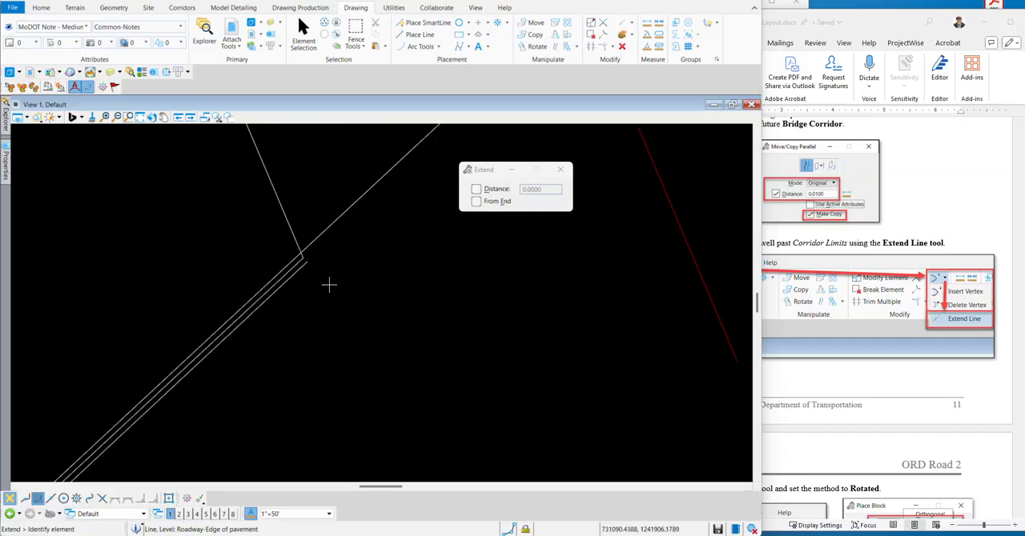
click(281, 276)
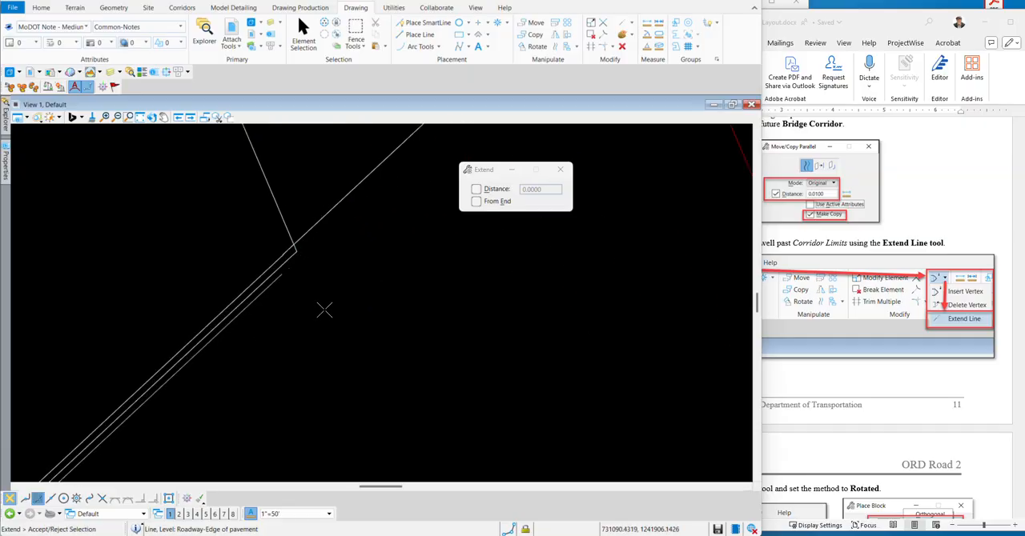
scroll(213, 377, down, 3)
scroll(182, 351, down, 5)
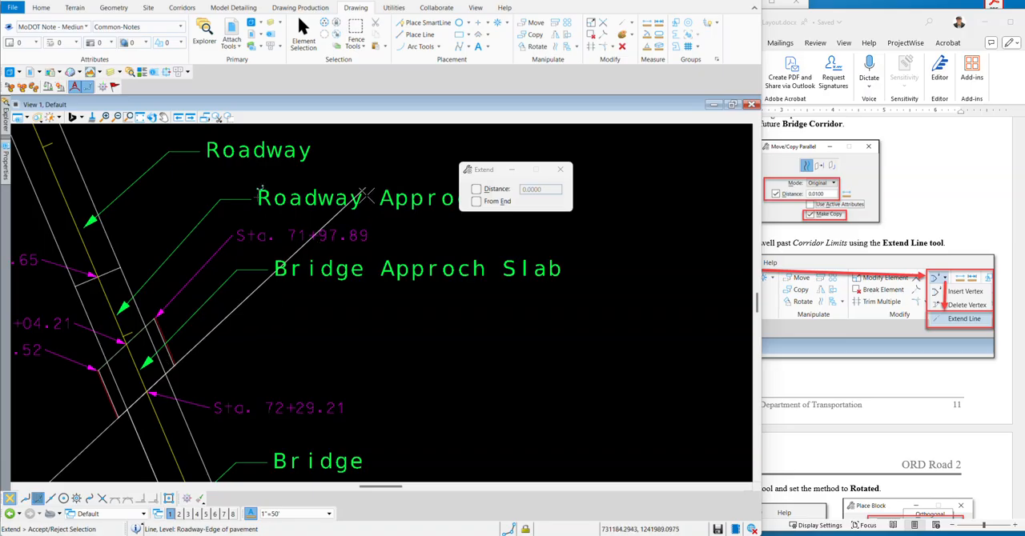
scroll(367, 195, up, 3)
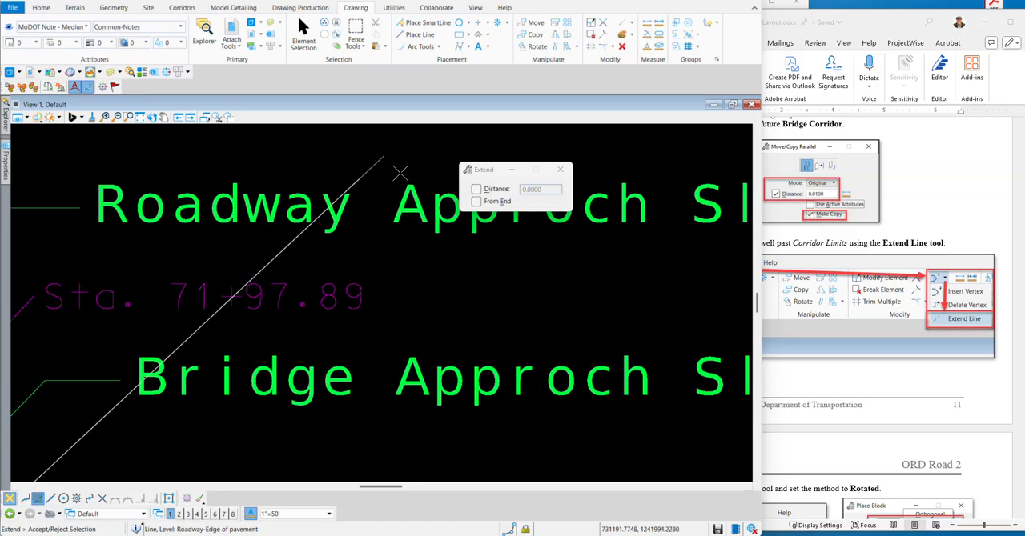
scroll(366, 164, up, 3)
scroll(366, 164, up, 3)
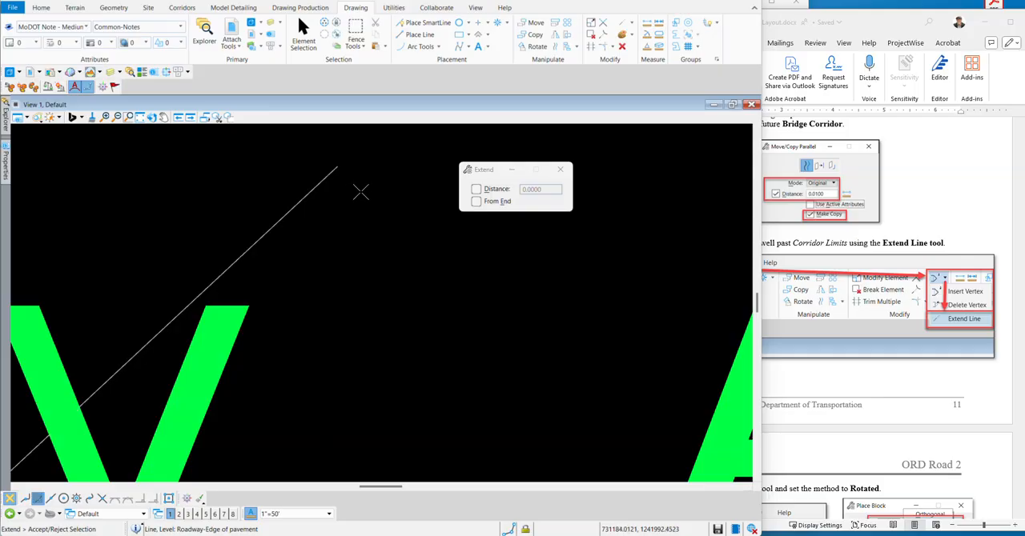
right_click(360, 191)
Extend the lower end of the bridge-side offset line to match the far end of the other extended line.
scroll(376, 204, down, 6)
scroll(241, 331, down, 4)
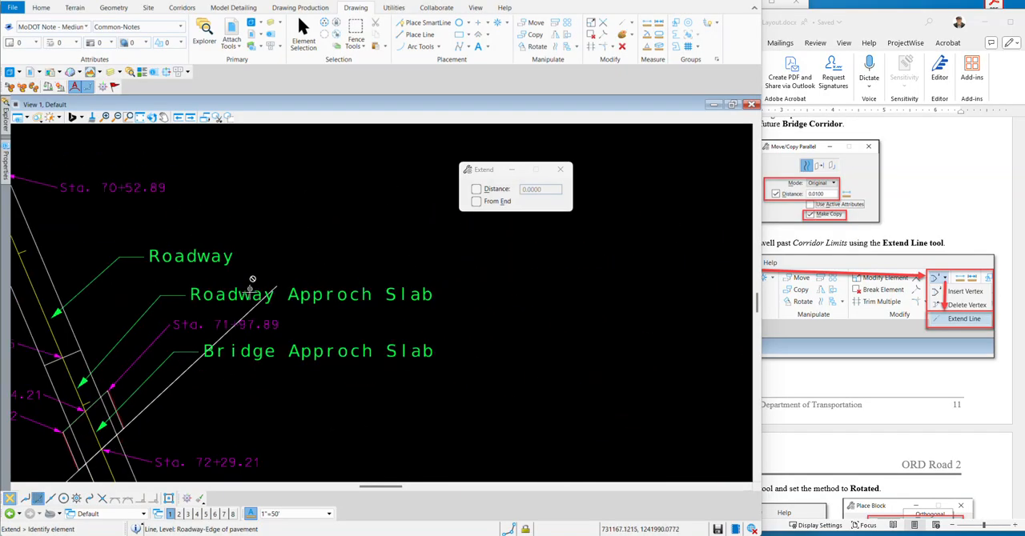
scroll(192, 376, up, 5)
scroll(210, 317, up, 5)
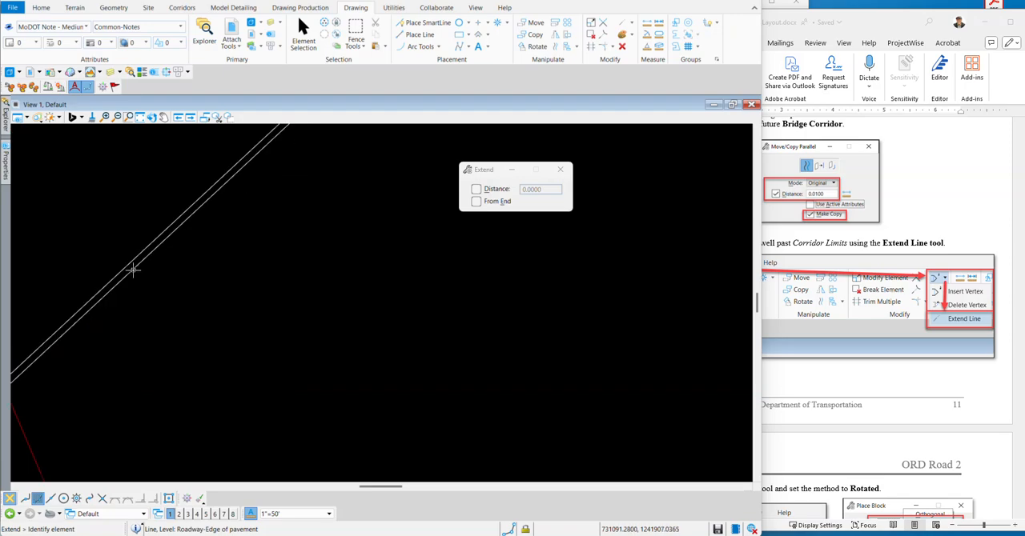
click(132, 270)
scroll(279, 331, down, 4)
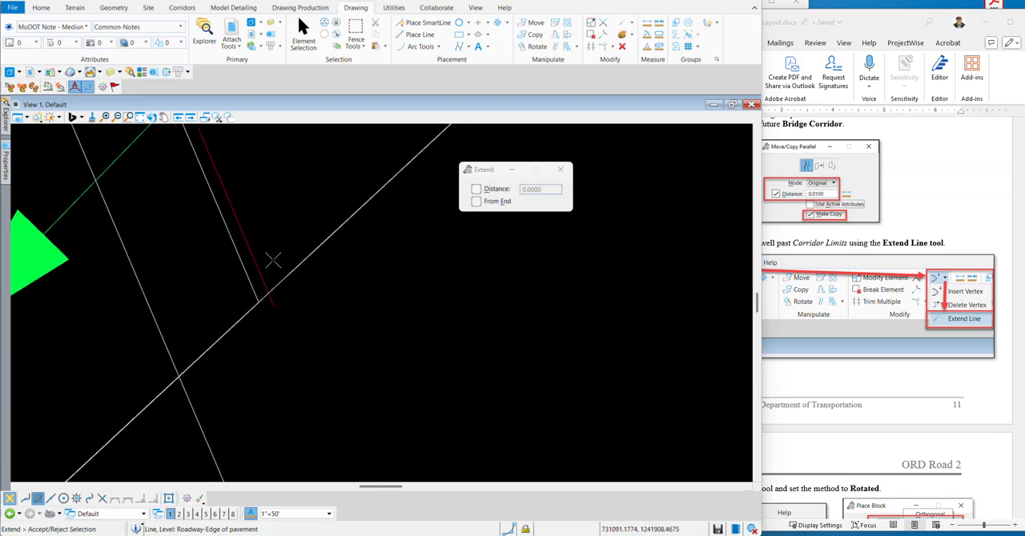
scroll(273, 260, down, 6)
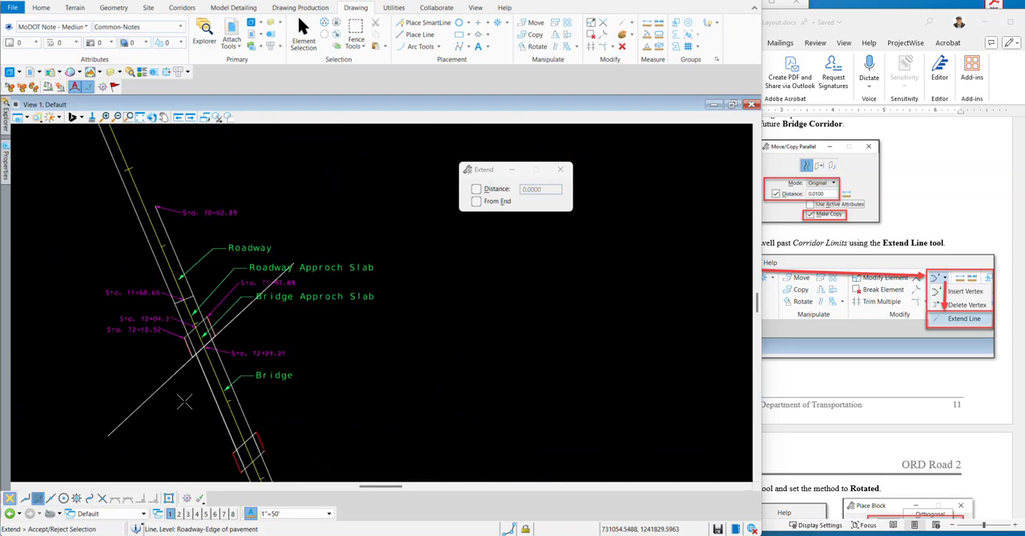
scroll(132, 440, up, 4)
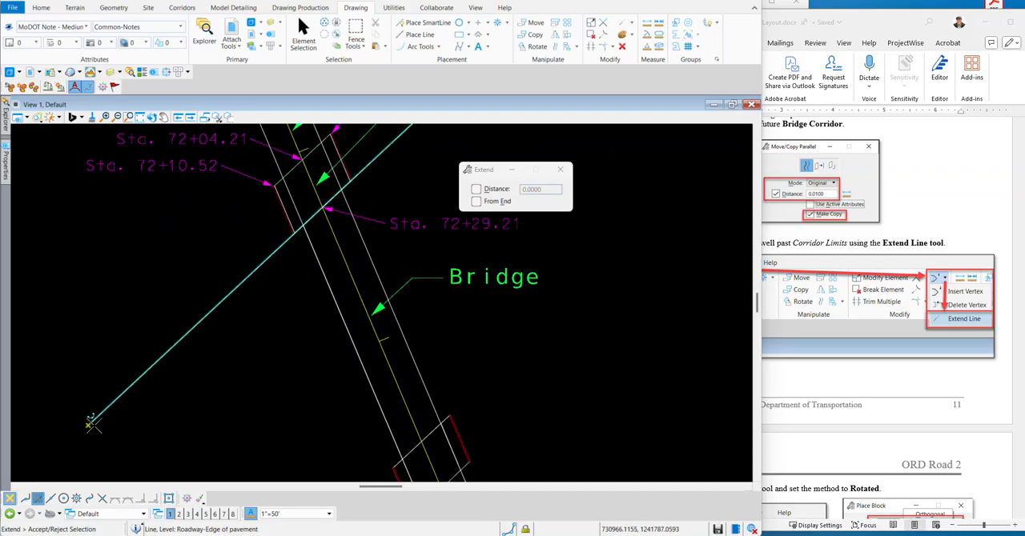
click(95, 429)
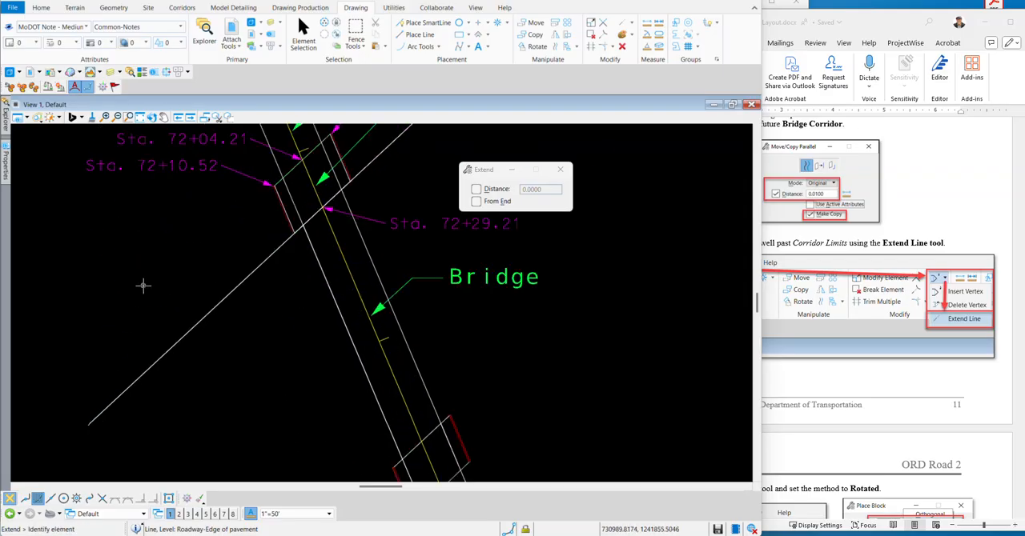
scroll(252, 320, down, 4)
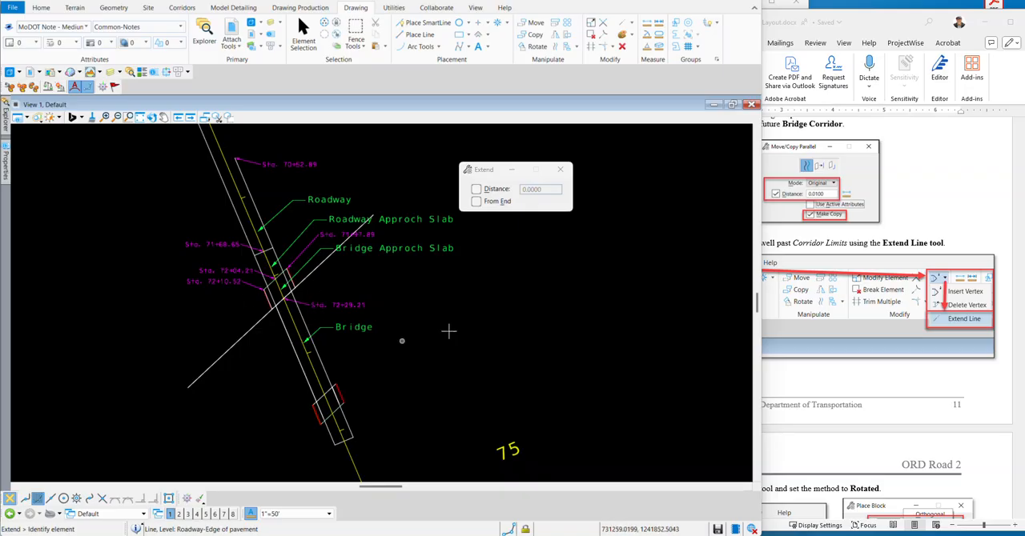
Switch to ORD_Road_2-End_Bent_Layout.docx in Word, read the Place Block and two-block-shape instructions, and return to the drawing.
click(958, 199)
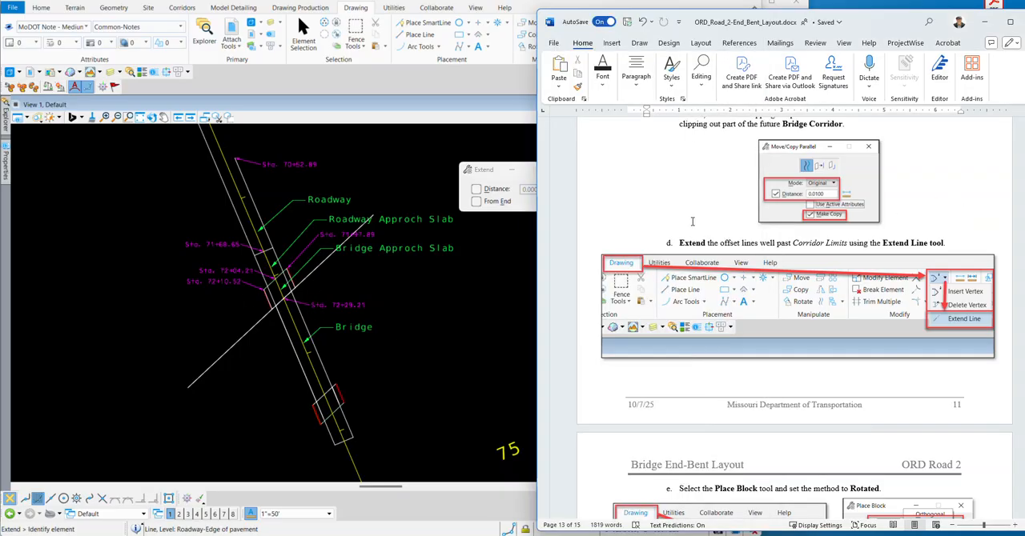
scroll(693, 222, down, 6)
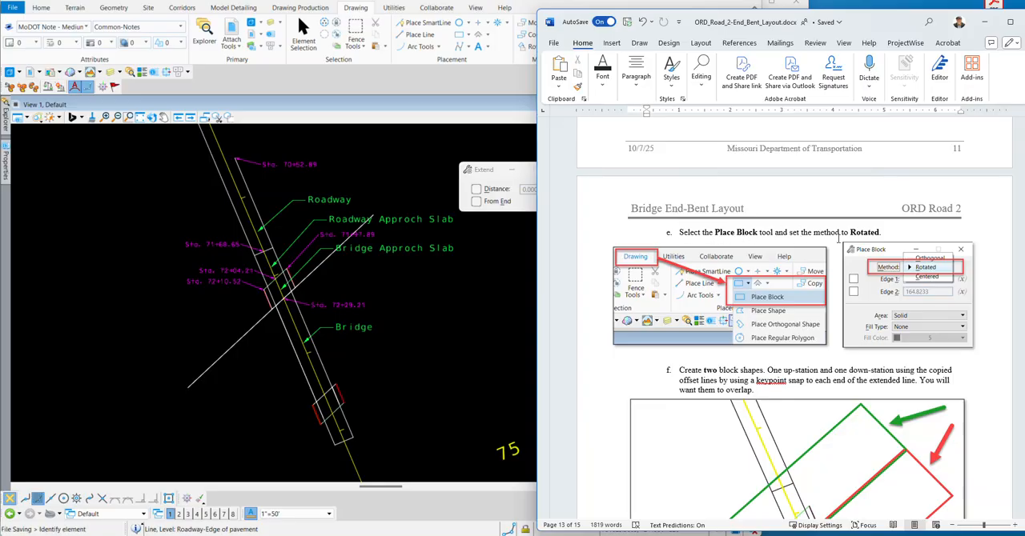
scroll(756, 266, down, 2)
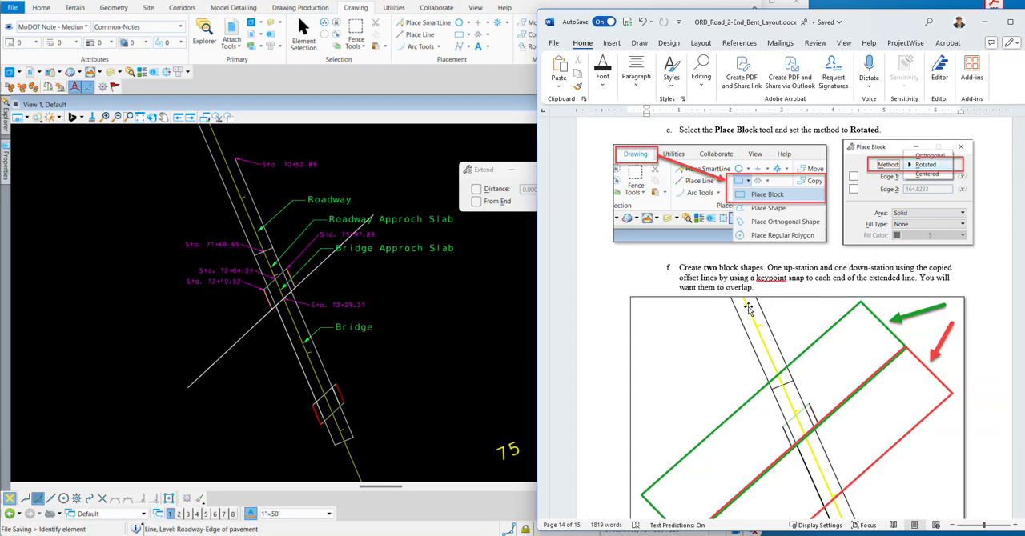
scroll(720, 286, down, 2)
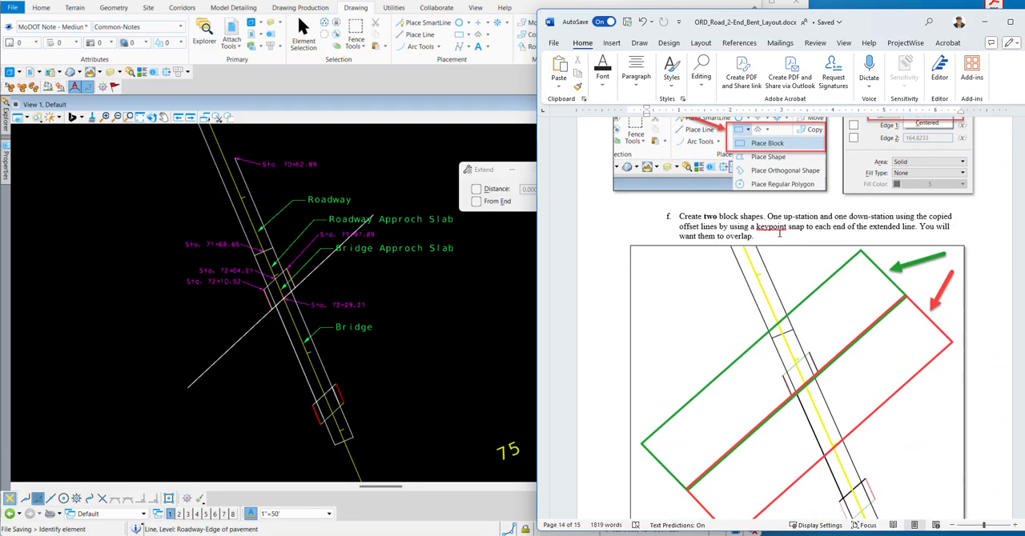
scroll(776, 244, down, 7)
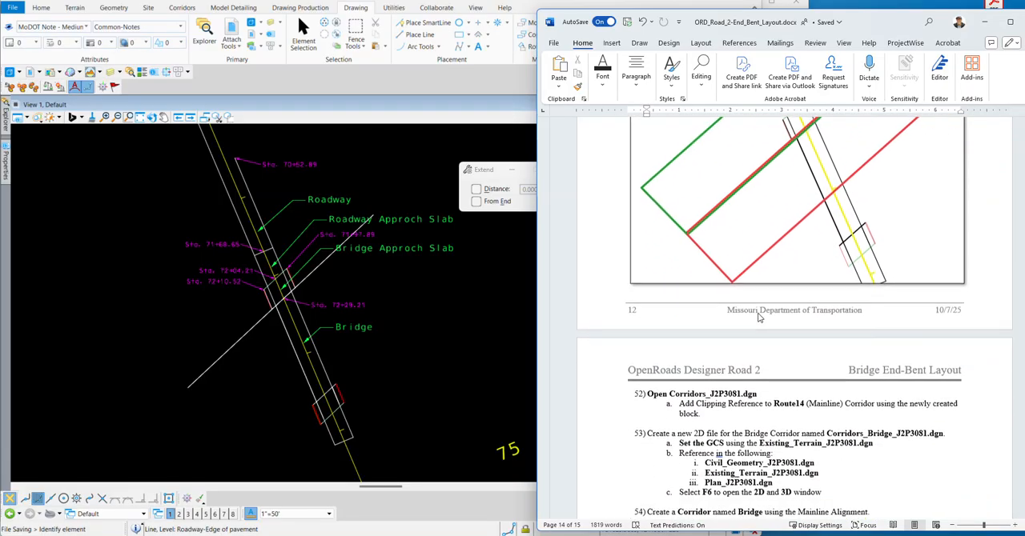
scroll(757, 313, up, 7)
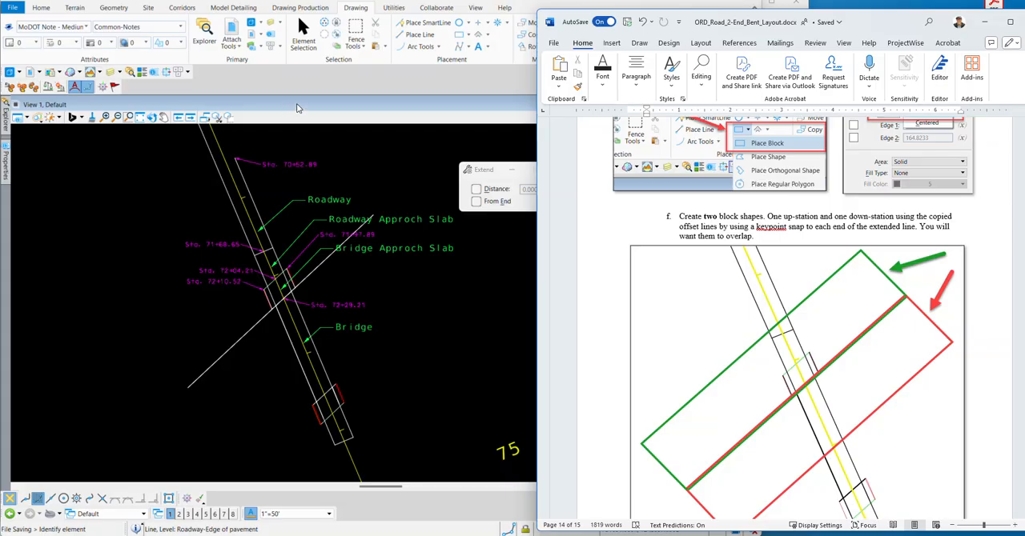
click(296, 104)
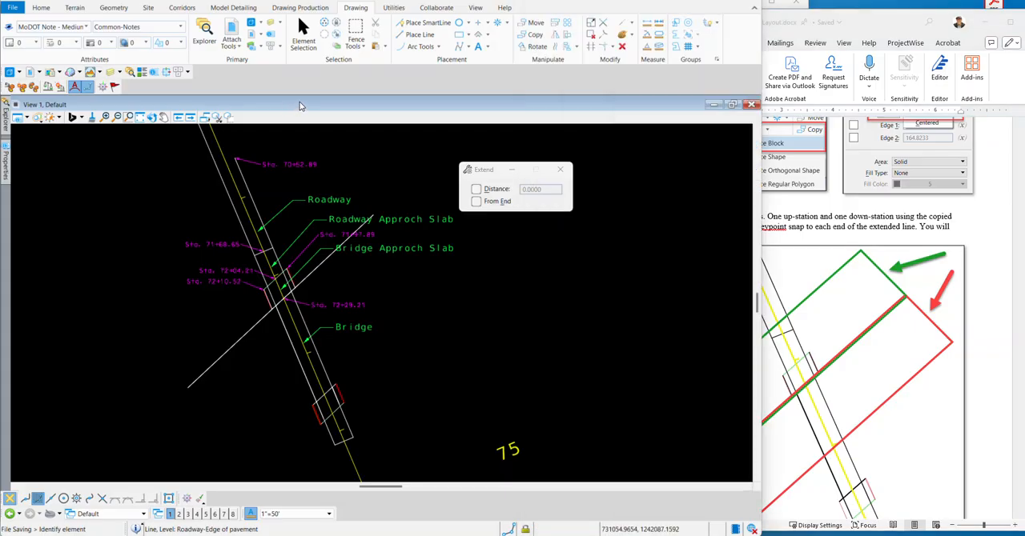
Start Place Block with the Rotated method and set the active color to 6.
click(468, 36)
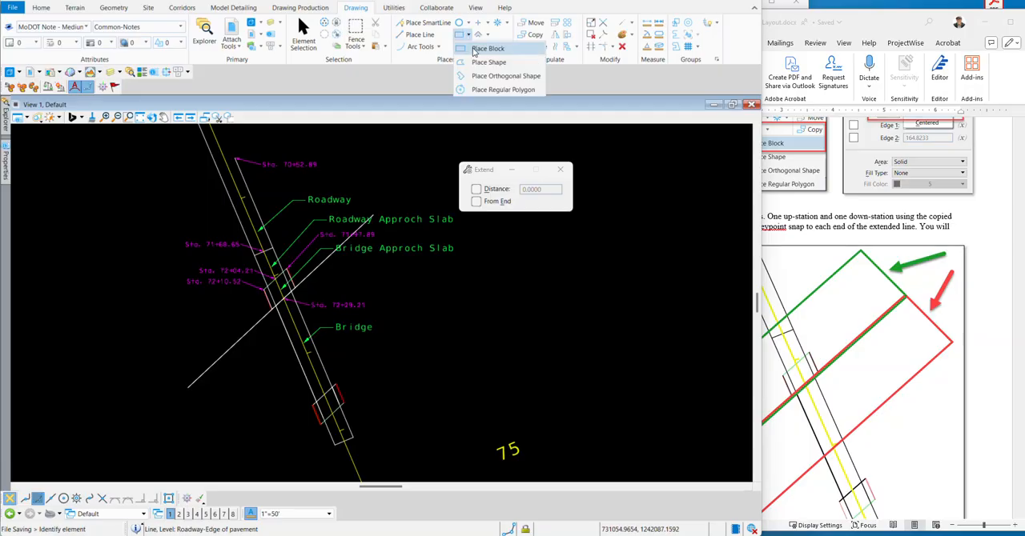
click(484, 48)
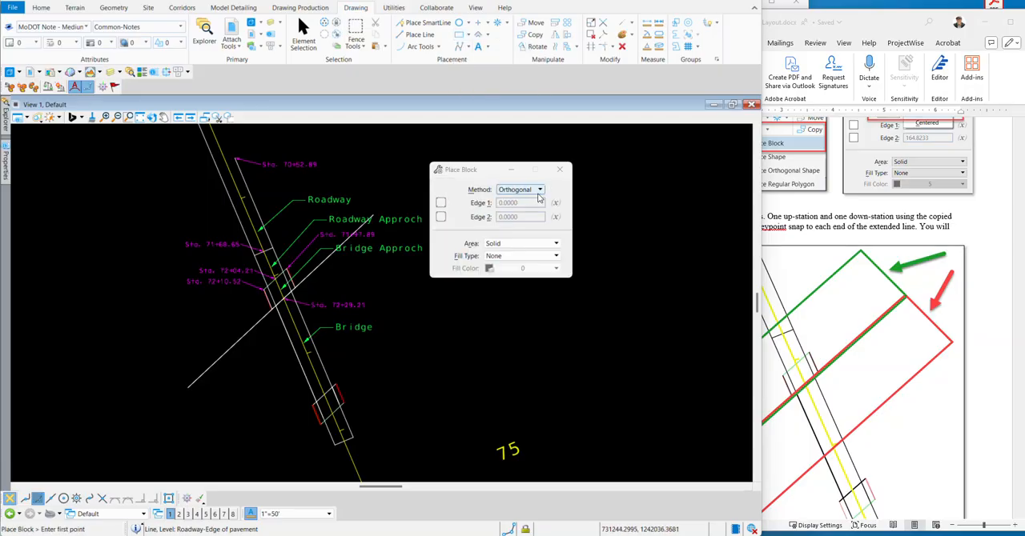
click(518, 192)
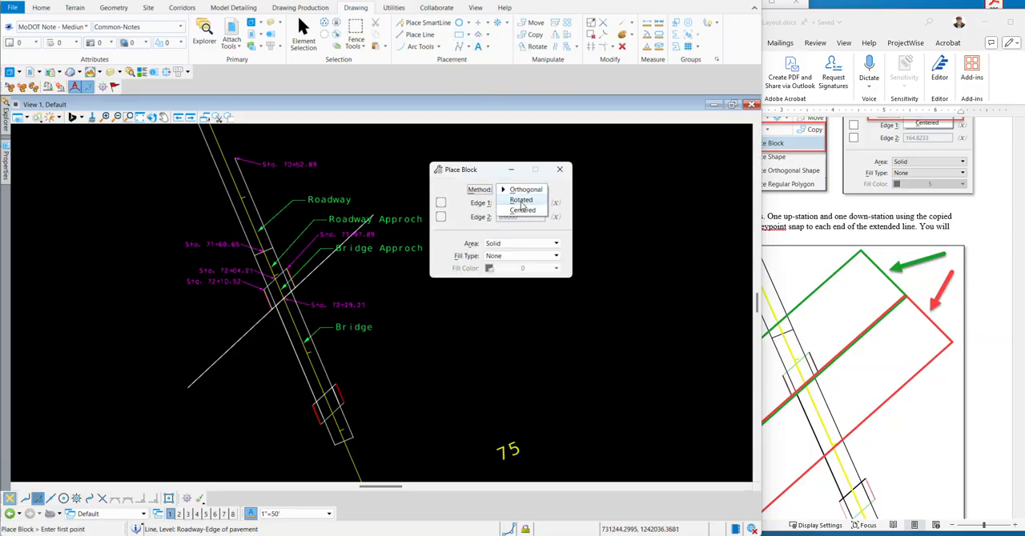
click(521, 201)
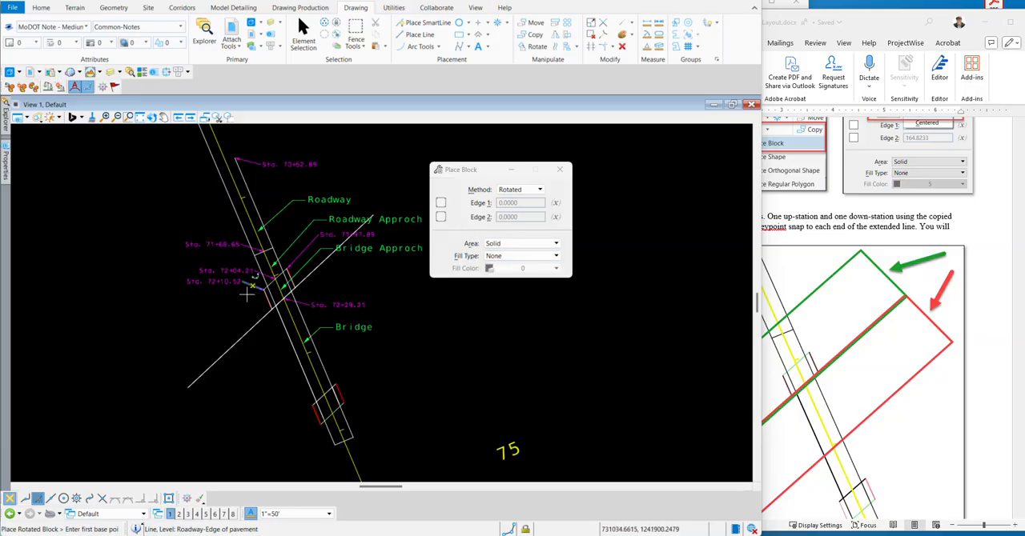
click(36, 43)
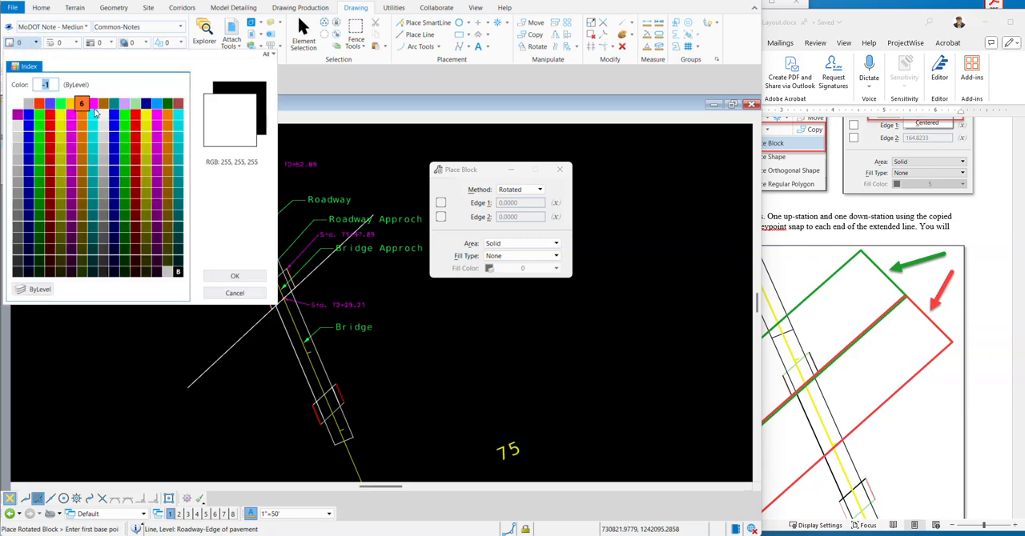
click(84, 108)
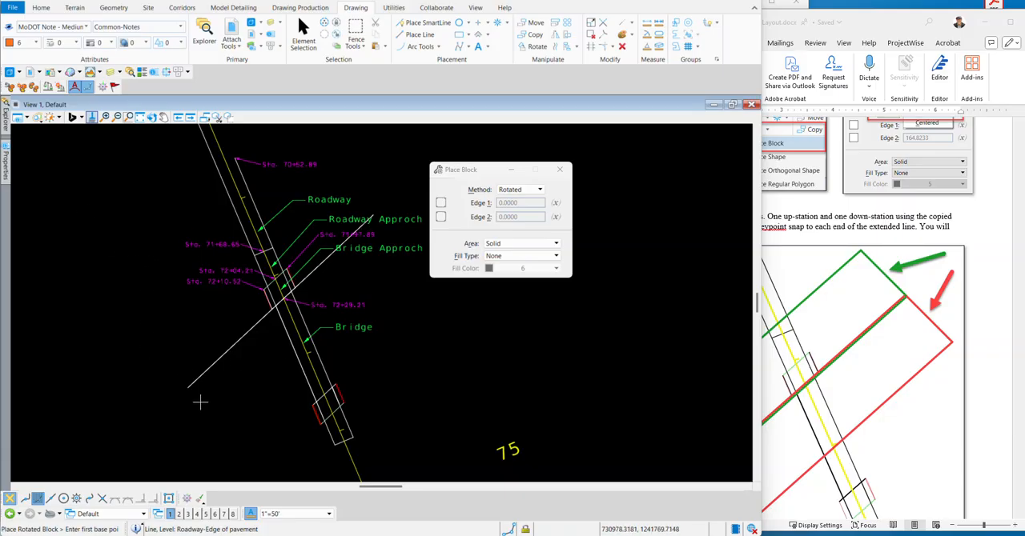
Set the first rotated block's base edge, about 301 long, by snapping to both ends of the roadway-side offset line.
scroll(195, 403, up, 5)
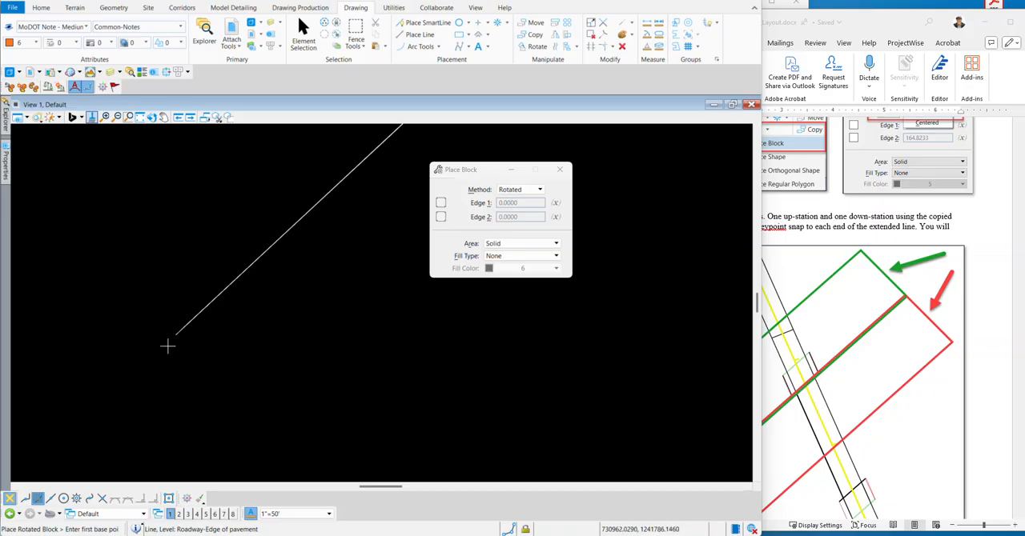
scroll(194, 341, up, 4)
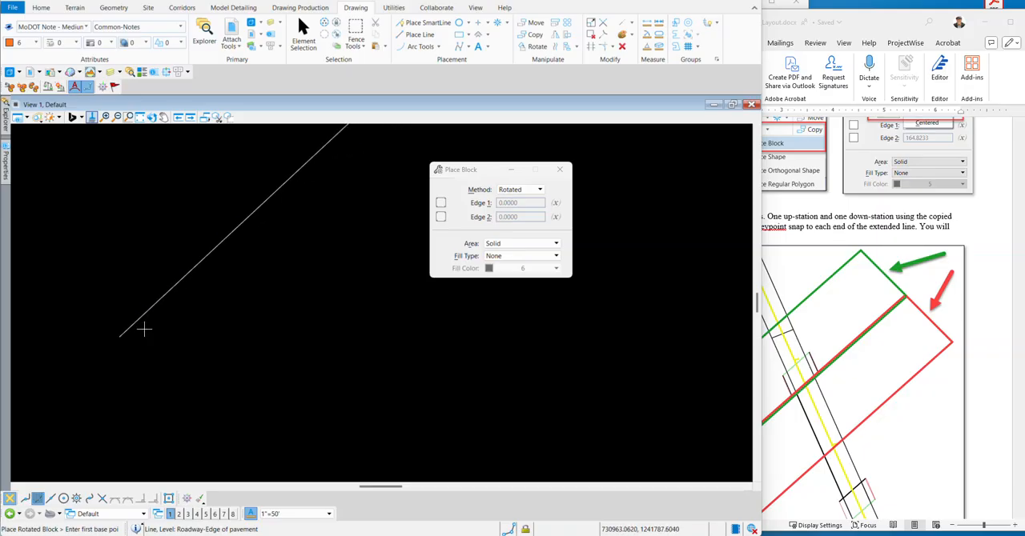
scroll(176, 387, down, 2)
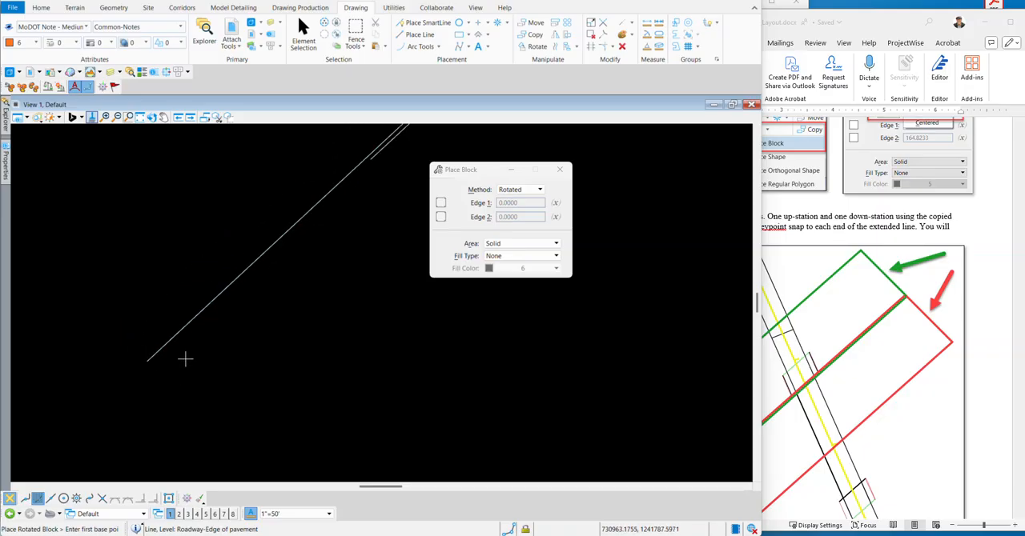
click(149, 361)
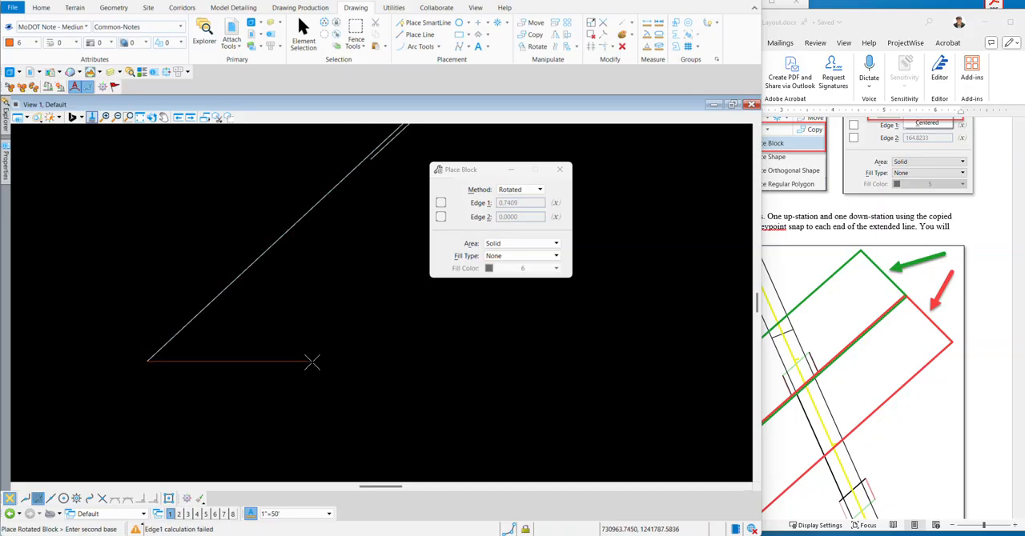
scroll(218, 388, down, 6)
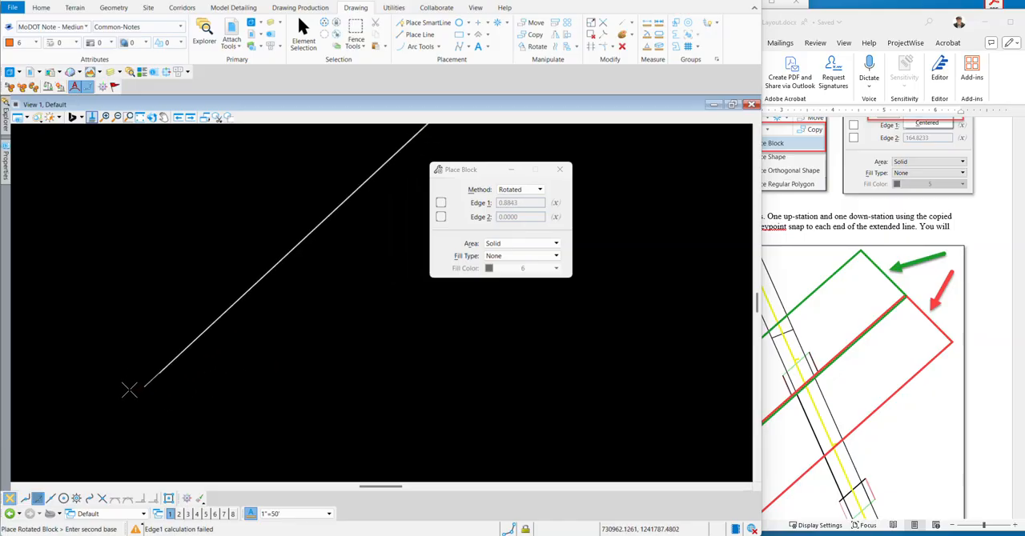
scroll(125, 395, down, 3)
scroll(288, 232, up, 2)
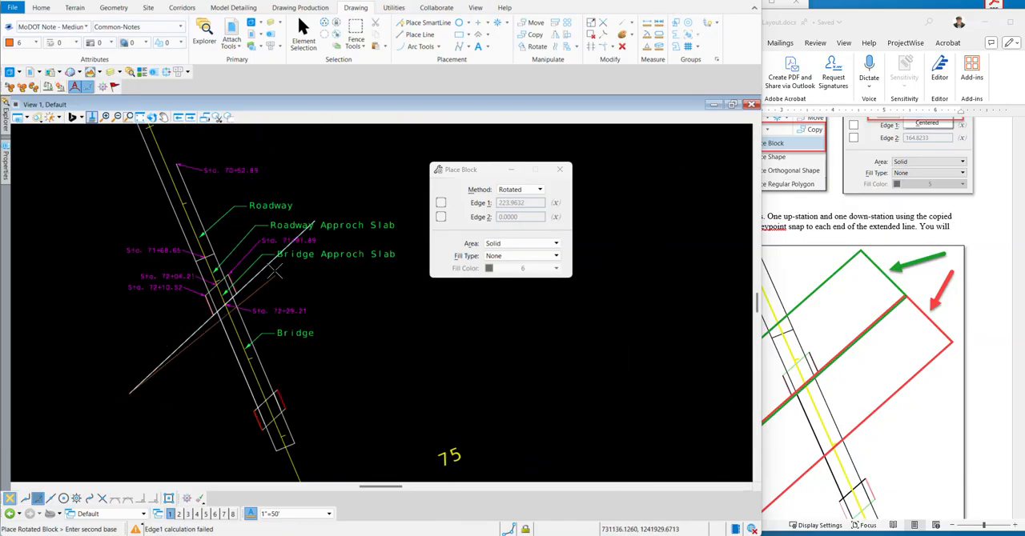
scroll(293, 231, up, 2)
scroll(352, 217, up, 6)
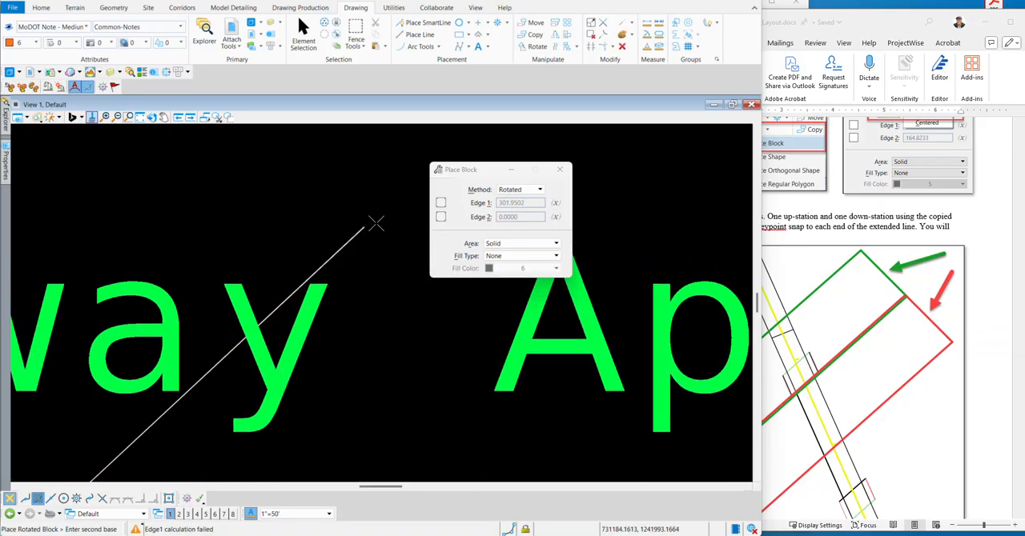
scroll(352, 218, up, 5)
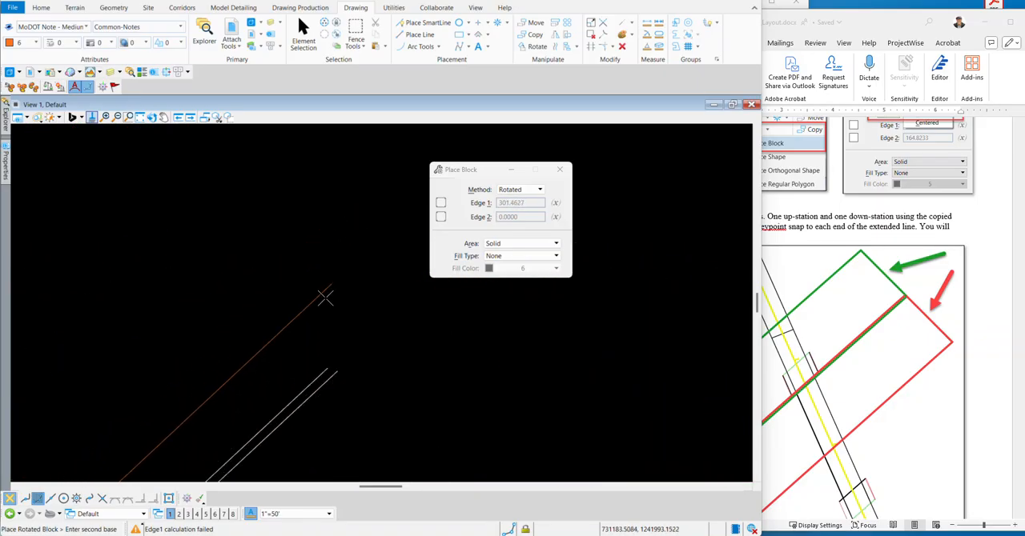
click(329, 365)
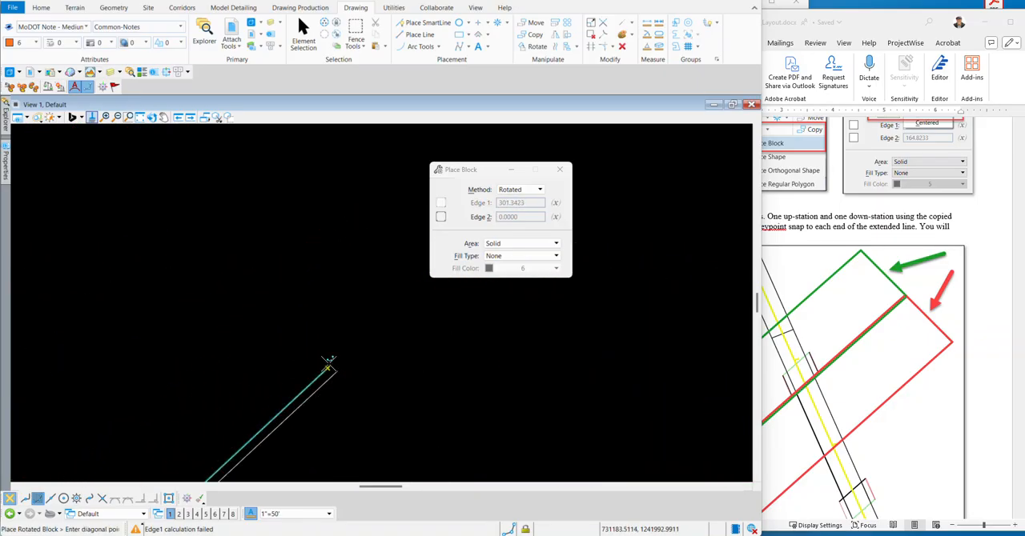
Finish the color 6 block by extending it about 99 deep toward the bridge side of the end bent.
scroll(248, 147, down, 4)
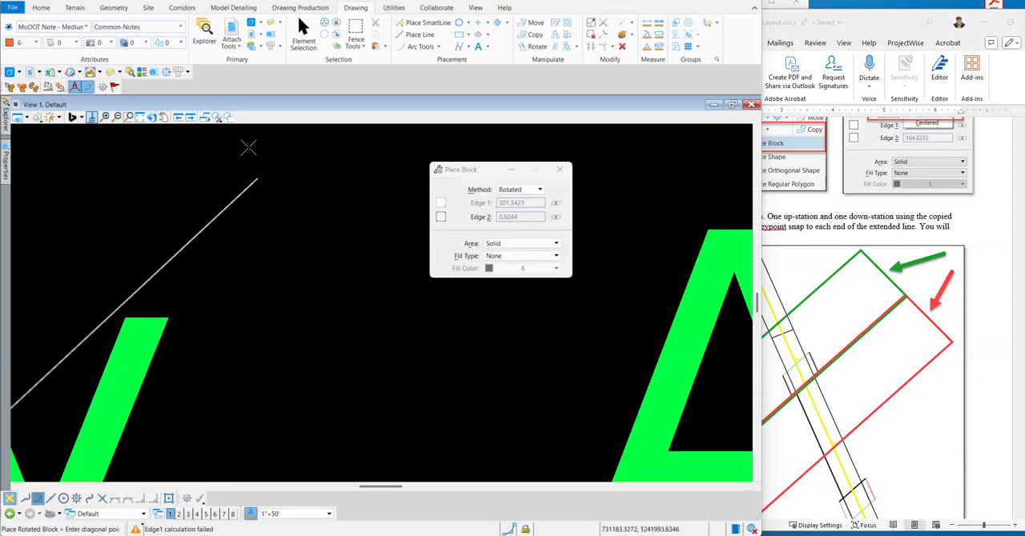
scroll(278, 193, down, 5)
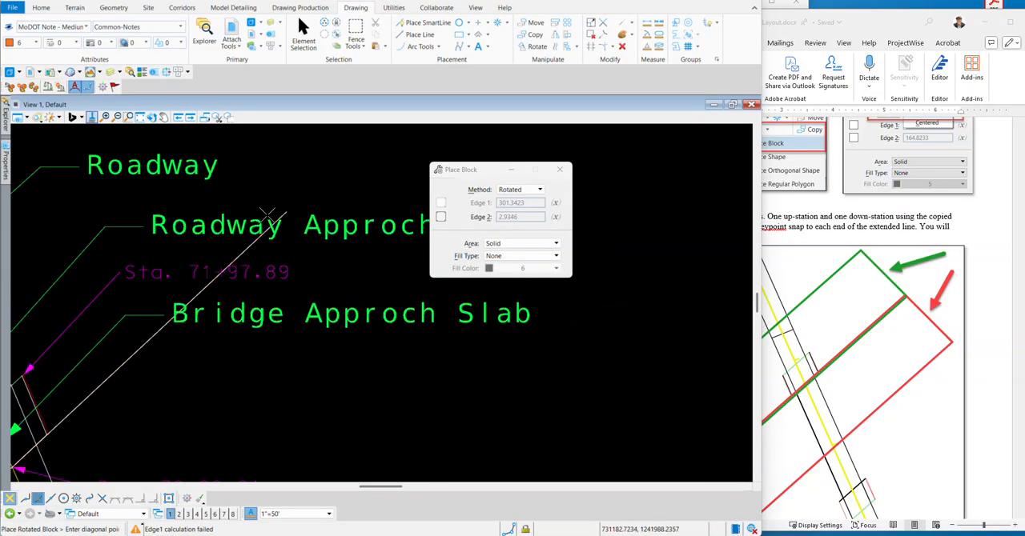
scroll(285, 206, down, 3)
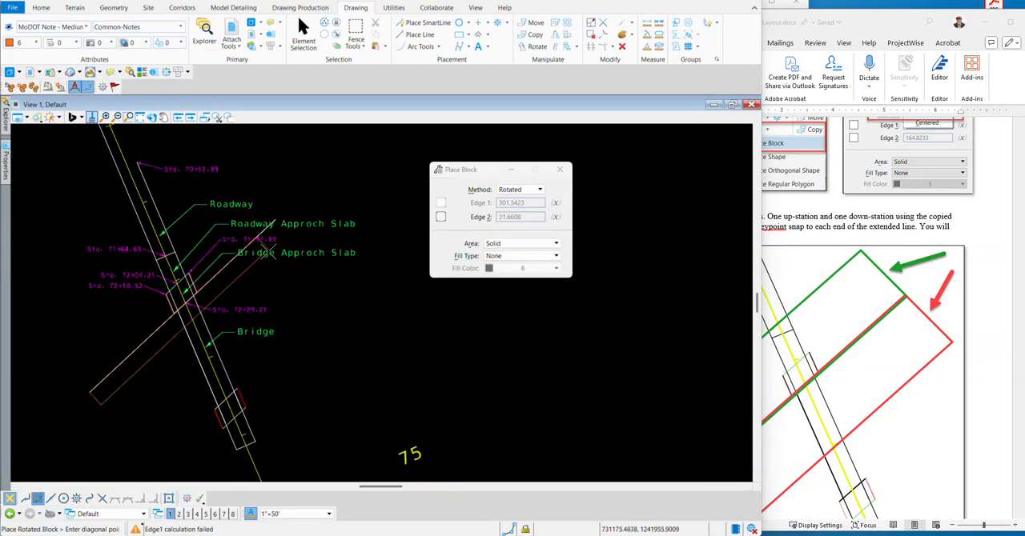
click(321, 291)
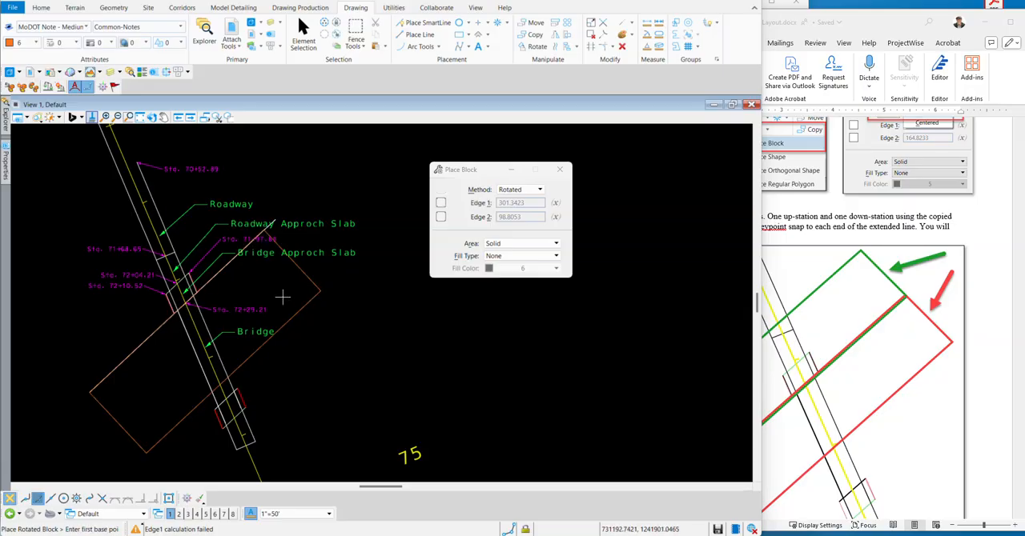
Set the active color to 4 and snap the second block's base edge, about 300 long, to both ends of the bridge-side offset line.
click(36, 44)
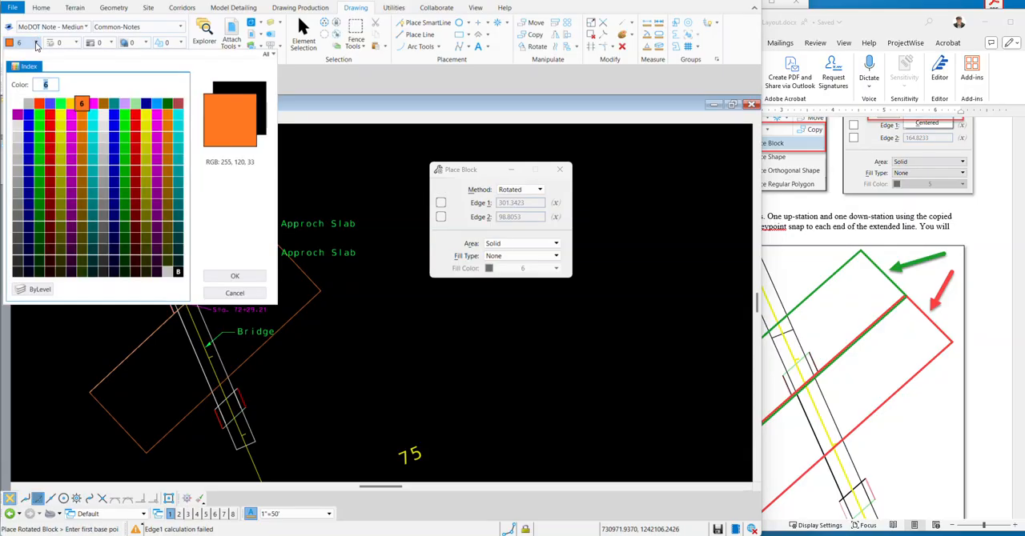
click(60, 104)
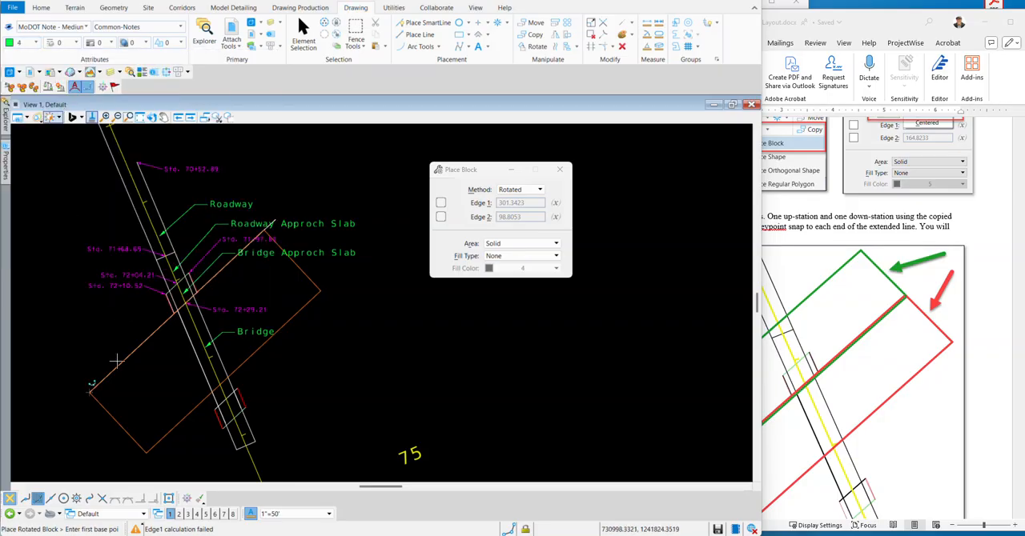
scroll(90, 398, up, 5)
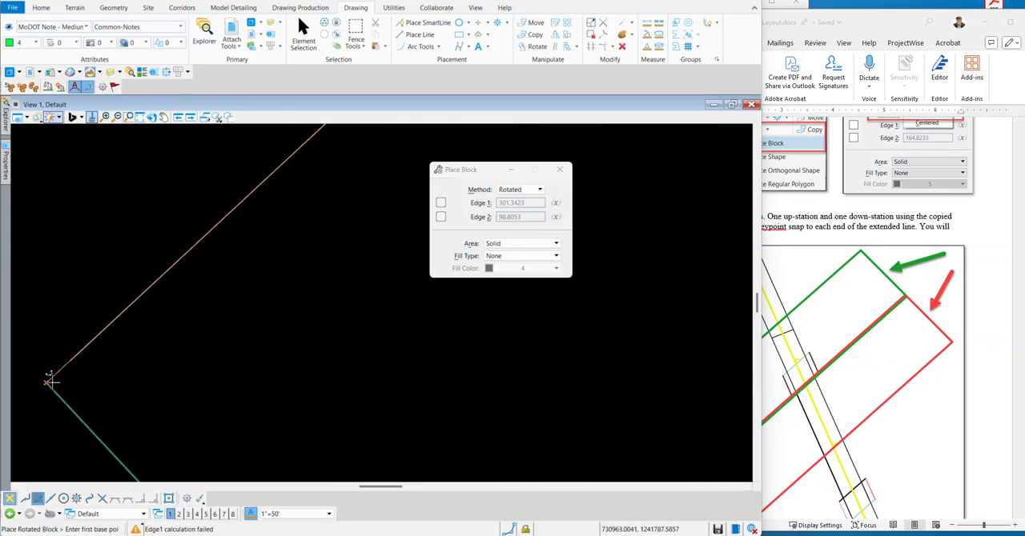
scroll(57, 370, up, 4)
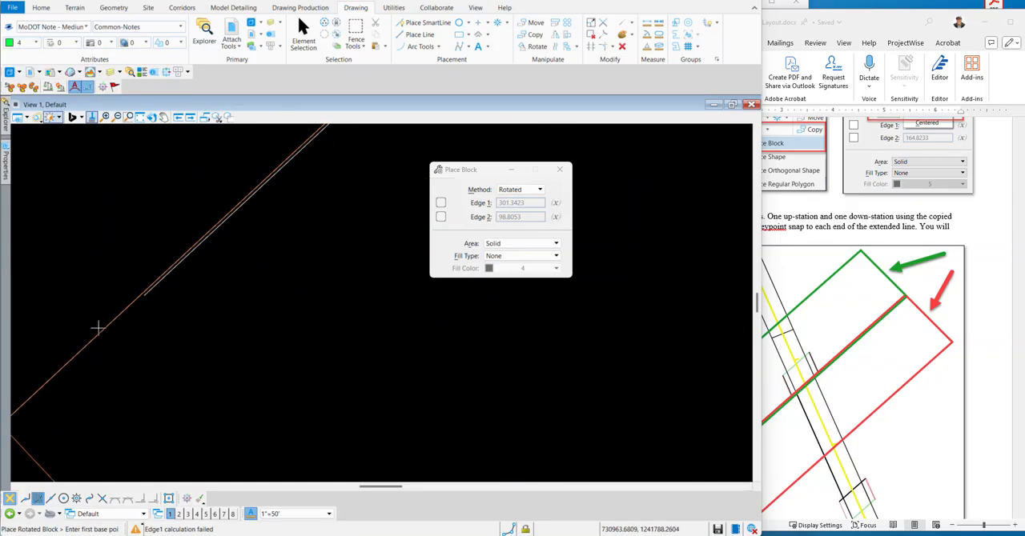
click(177, 278)
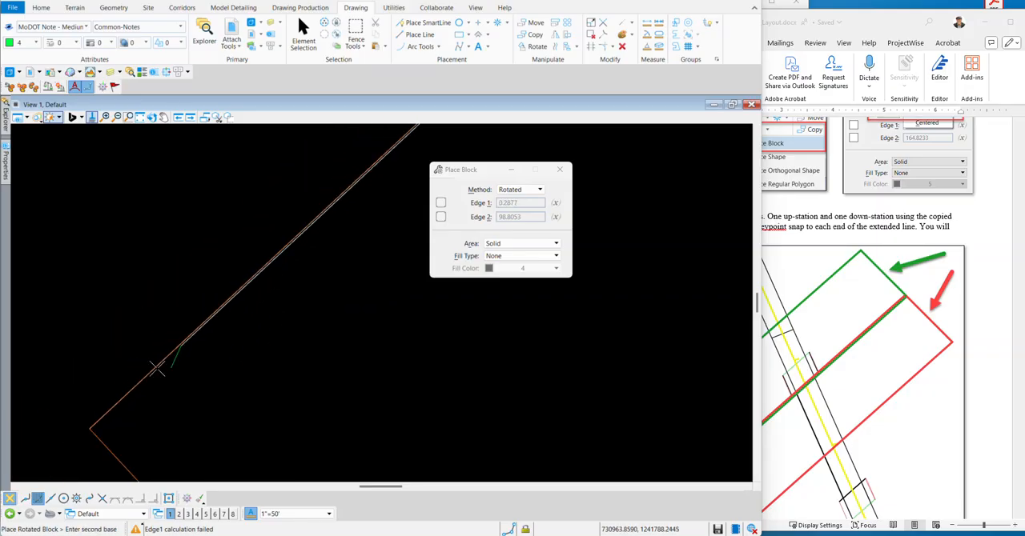
scroll(82, 371, down, 10)
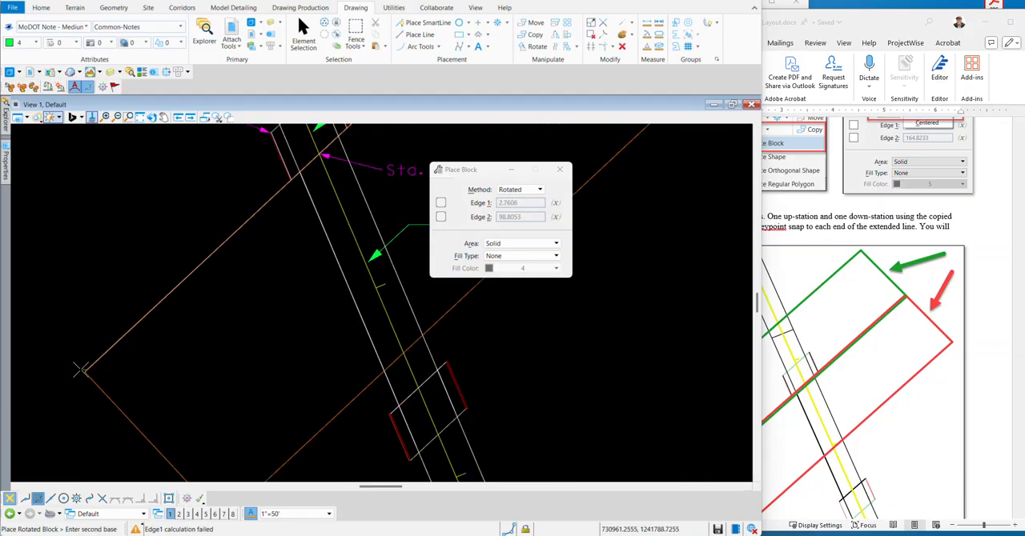
scroll(197, 271, up, 4)
scroll(212, 256, up, 10)
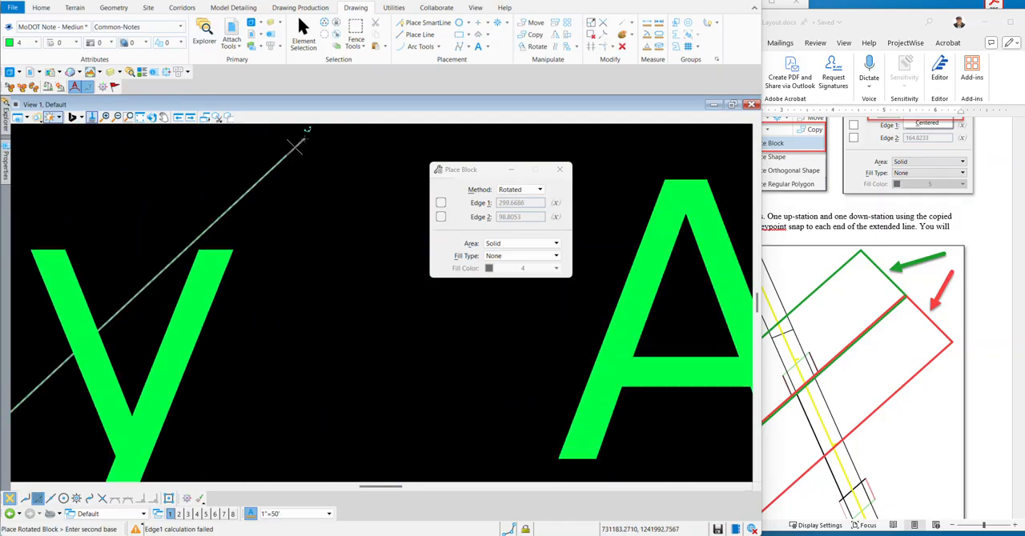
scroll(295, 151, up, 6)
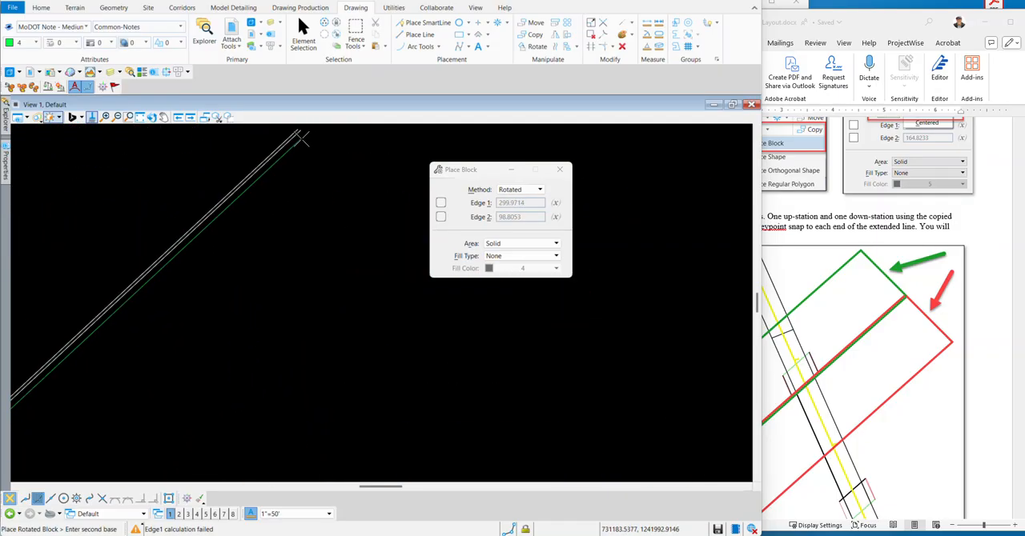
click(299, 130)
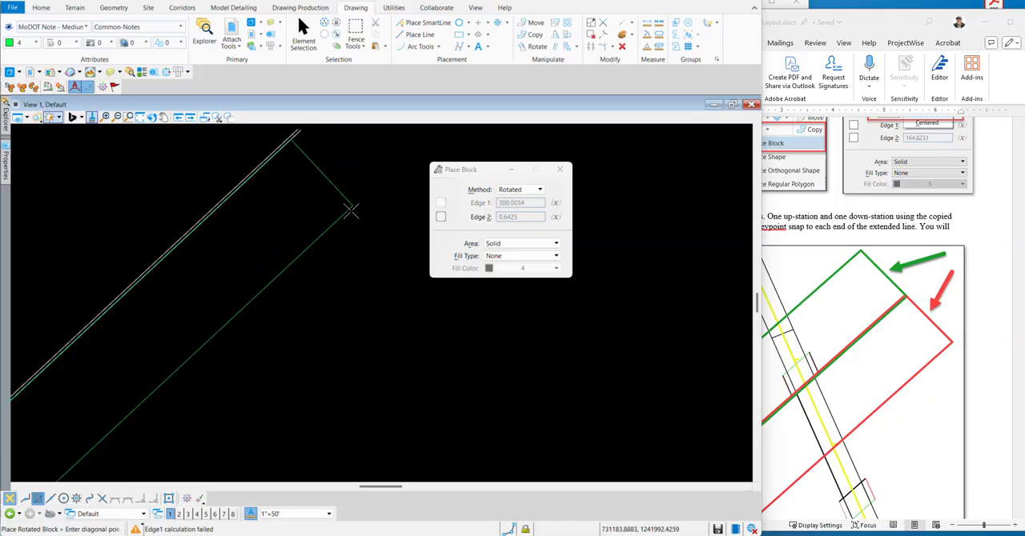
Finish the second block about 82 deep toward the roadway side, overlapping the first block, and return to Element Selection.
scroll(361, 247, down, 3)
scroll(385, 267, down, 6)
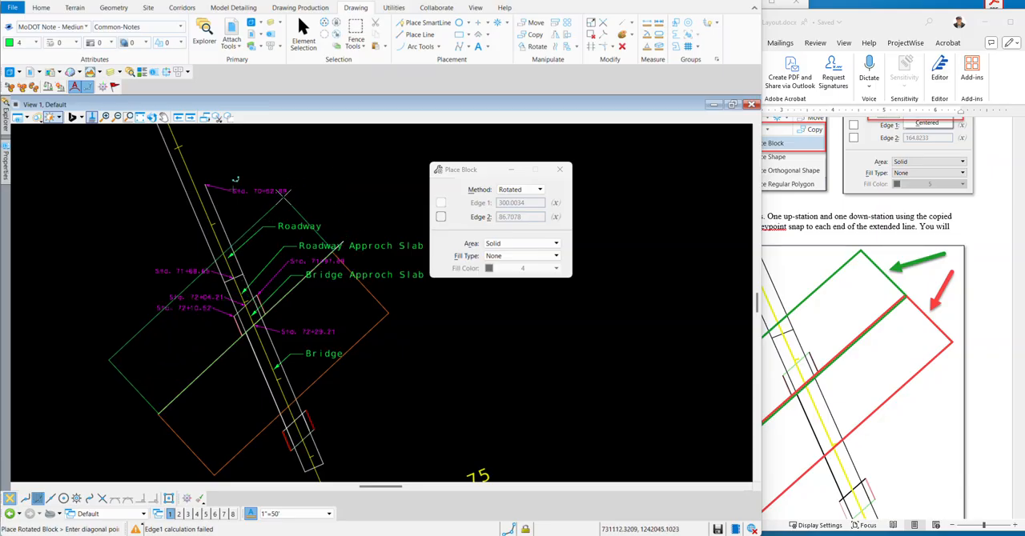
click(298, 188)
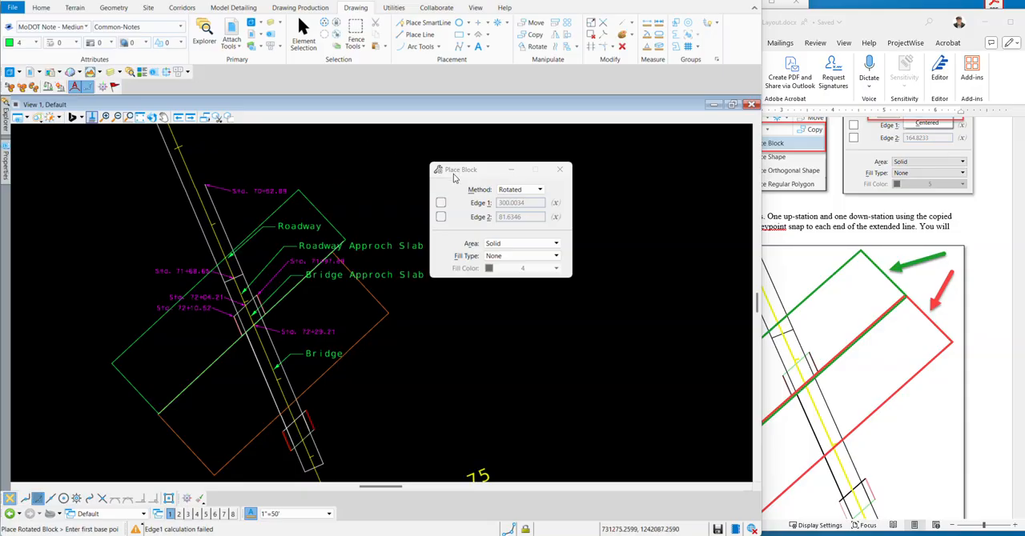
drag(456, 170, 508, 151)
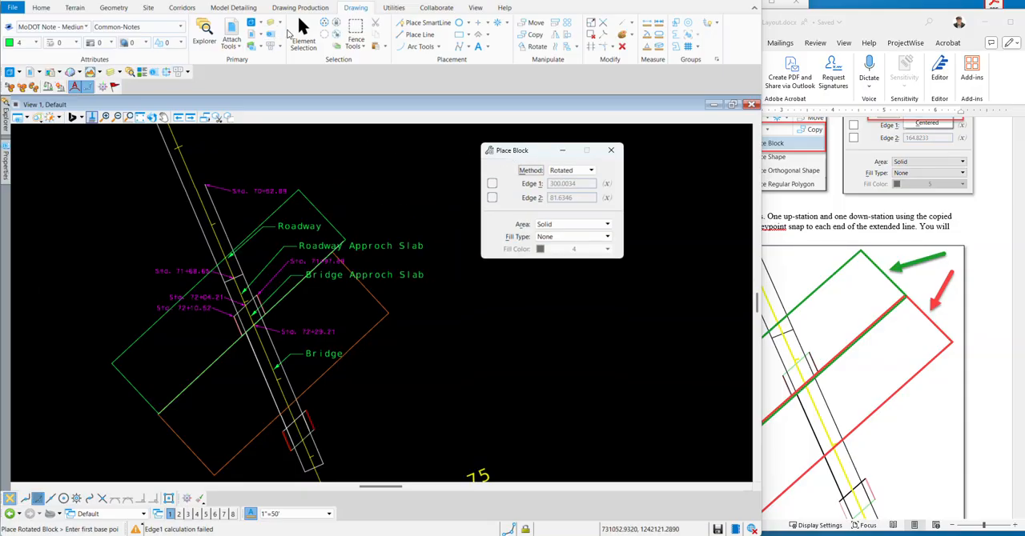
click(304, 30)
Switch to ORD_Road_2-End_Bent_Layout.docx in Word and read the instructions on overlapping blocks, clipping the Route14 corridor and creating the bridge corridor file.
click(918, 301)
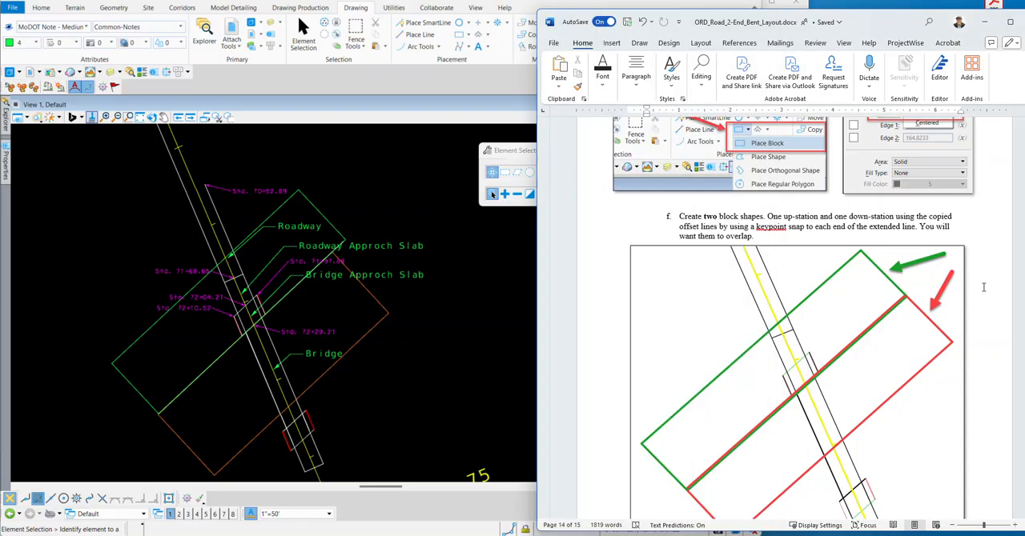
scroll(675, 246, down, 6)
scroll(675, 244, down, 2)
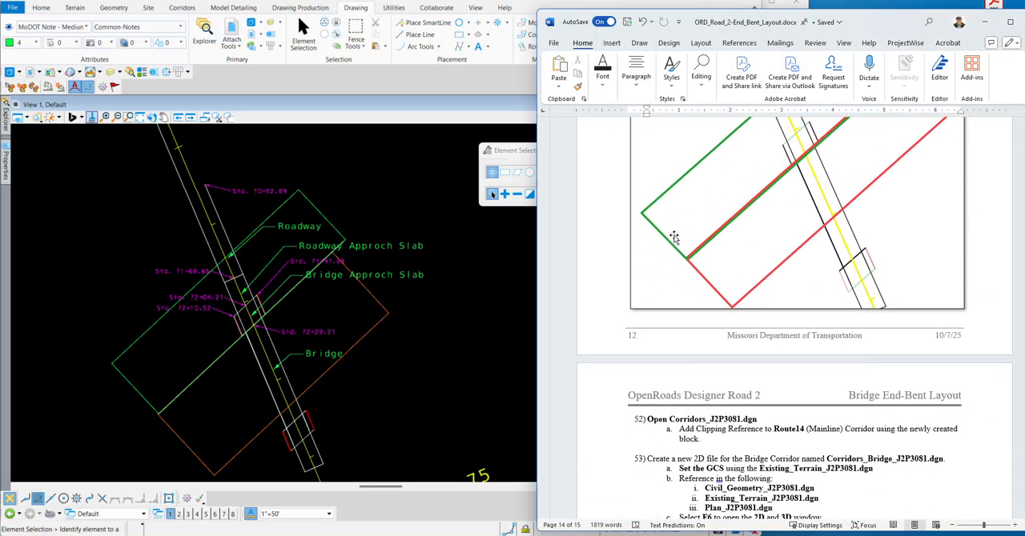
scroll(673, 243, up, 2)
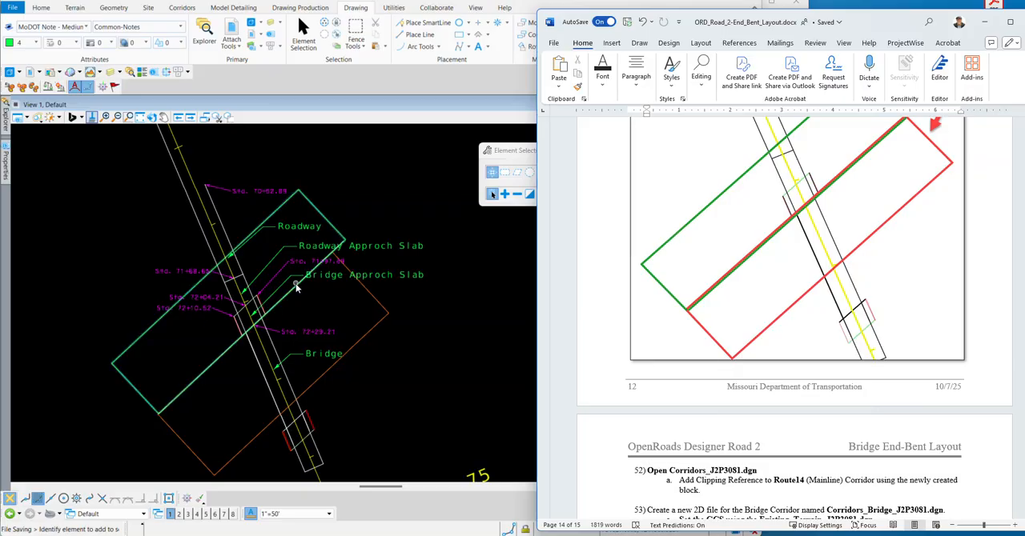
scroll(653, 346, down, 4)
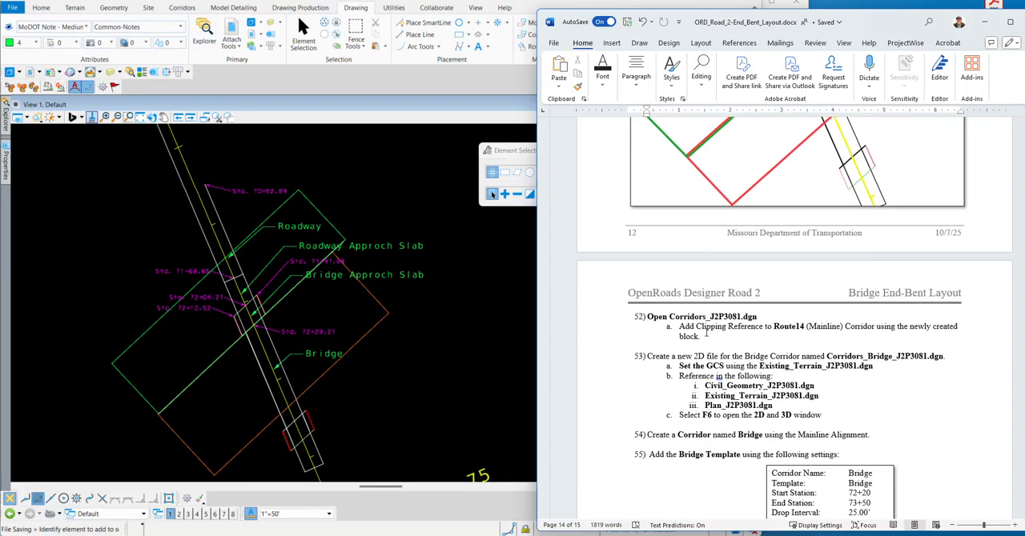
click(402, 212)
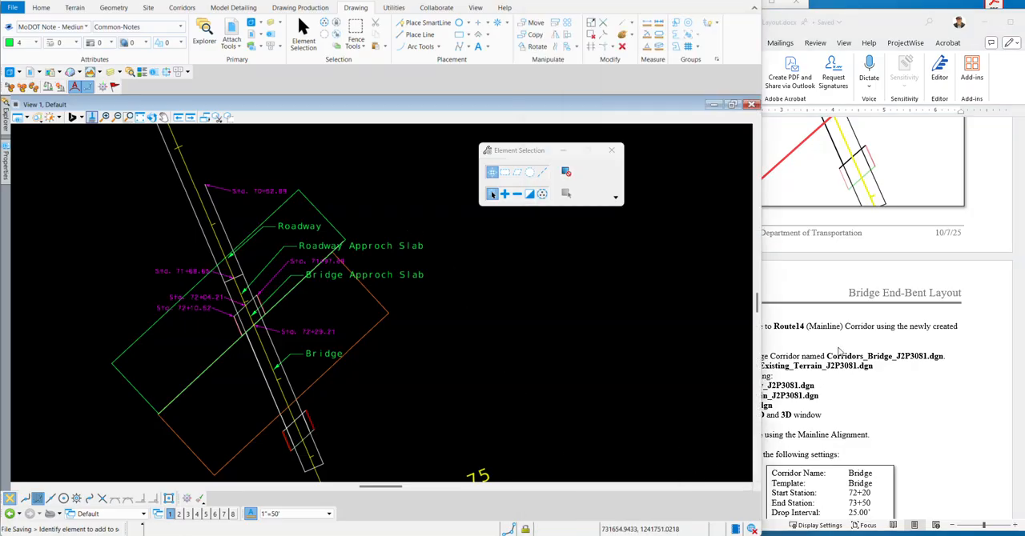
click(809, 334)
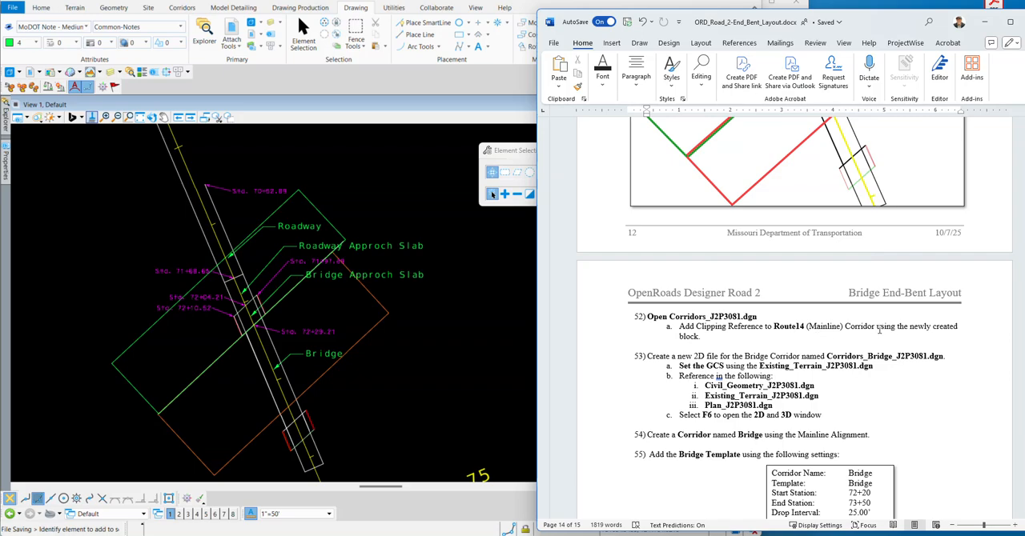
Switch to ProjectWise Explorer and open Corridors_J2P3081.dgn from the J2P3081 folder in place of the plan drawing.
mouse_move(630, 535)
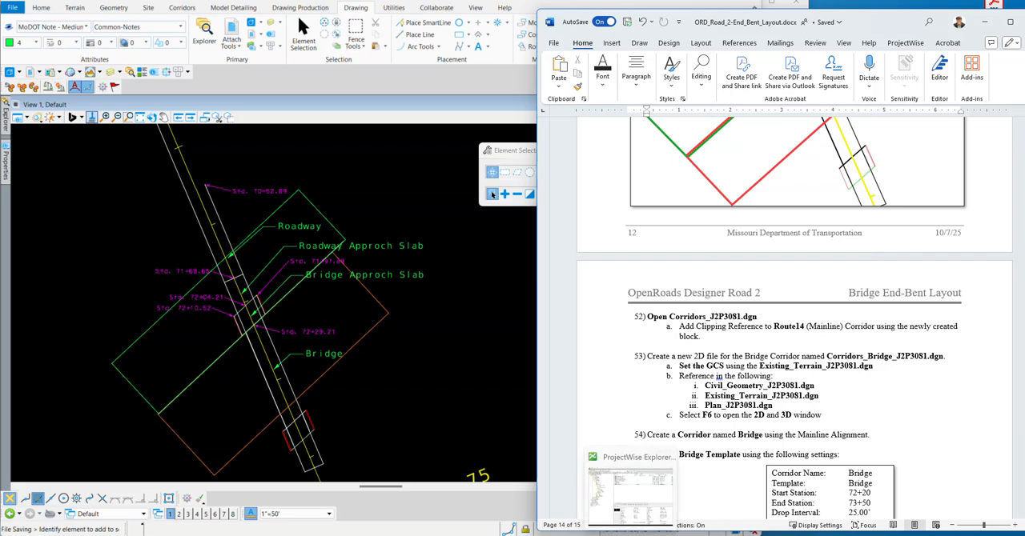
click(630, 493)
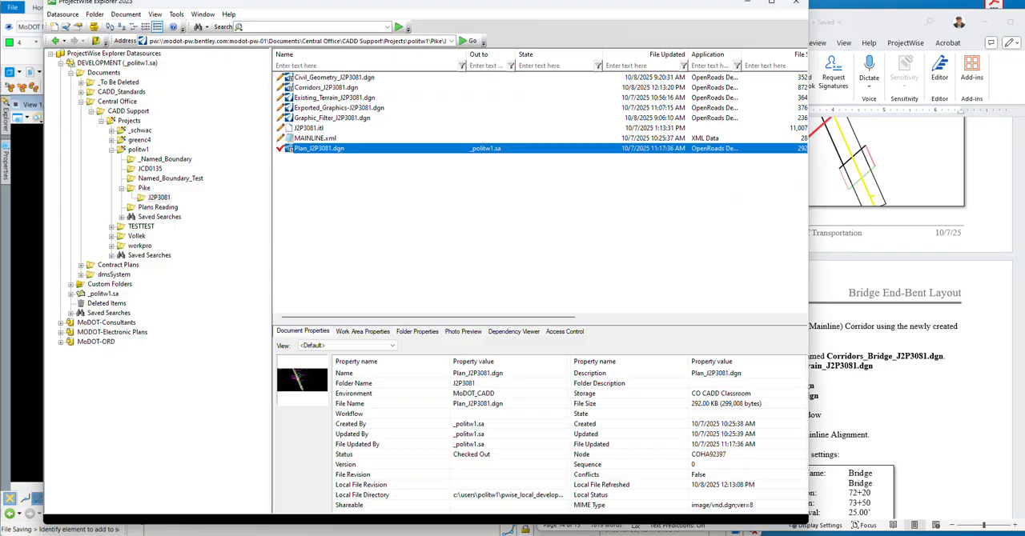
double_click(333, 87)
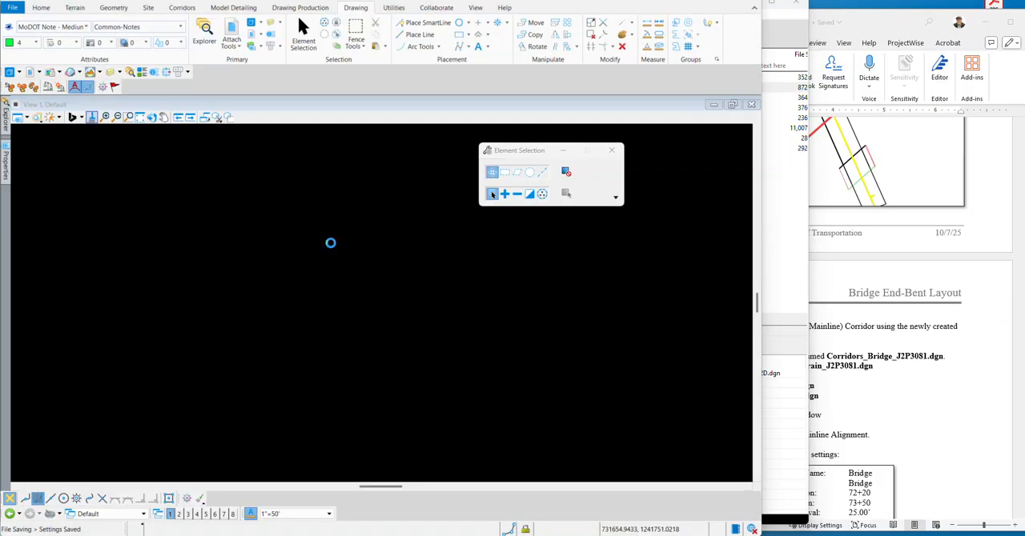
click(268, 347)
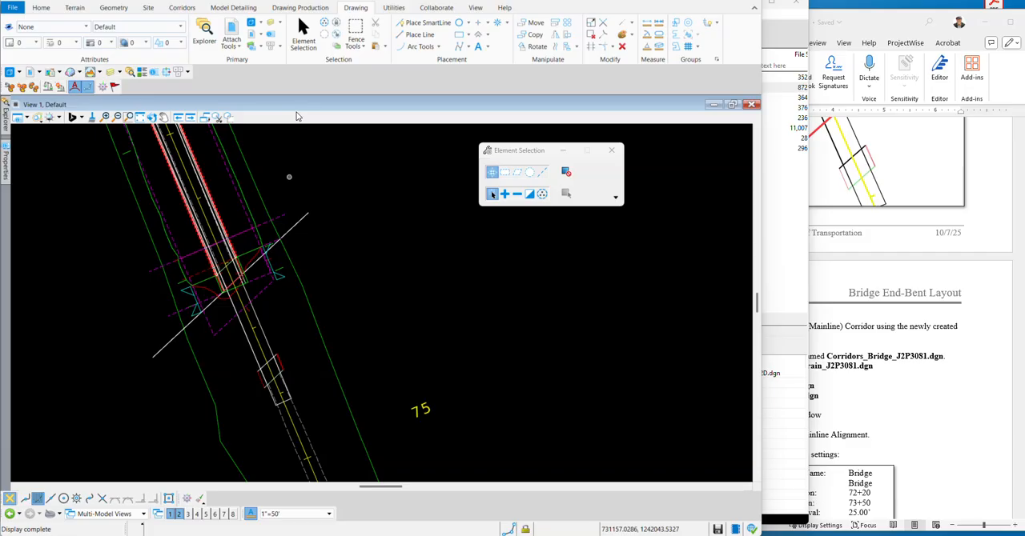
Turn on the Common-Notes level of the Plan_J2P3081.dgn reference in View 1 and close Level Display.
click(128, 72)
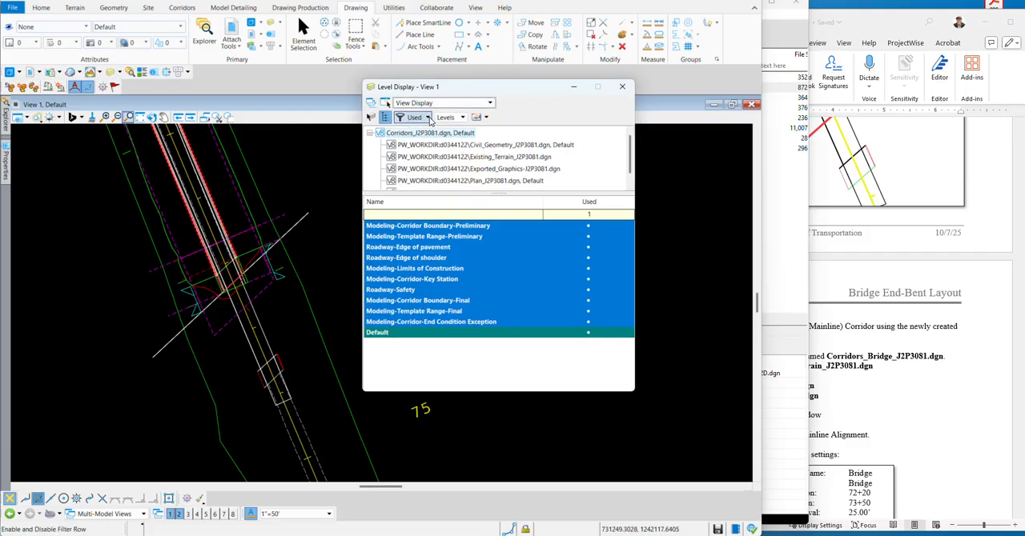
click(434, 180)
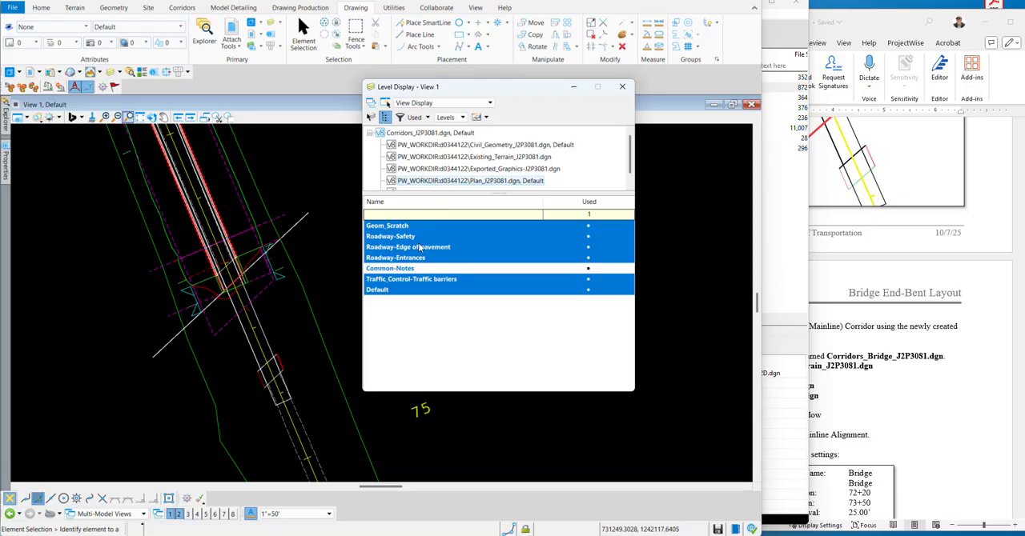
click(400, 270)
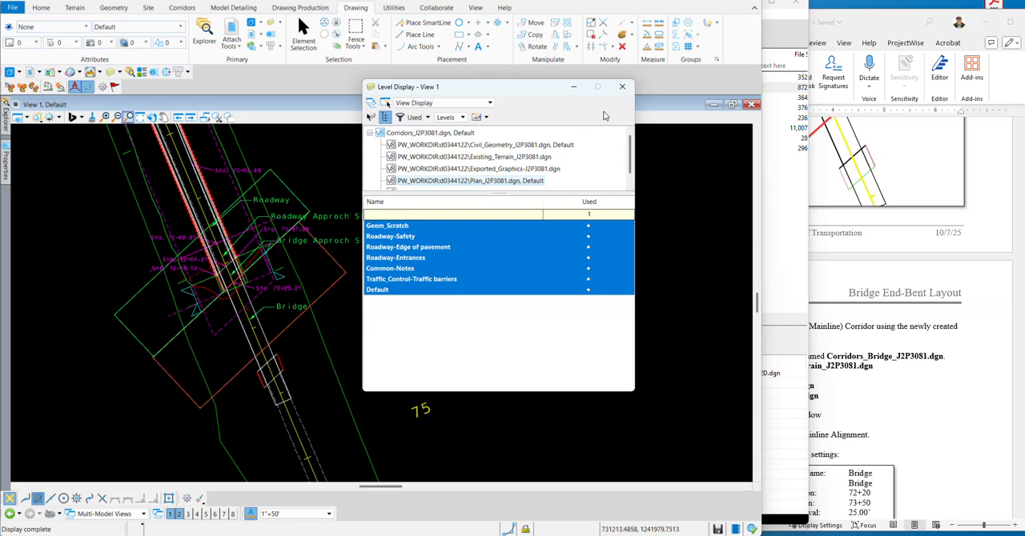
click(622, 86)
scroll(240, 306, up, 1)
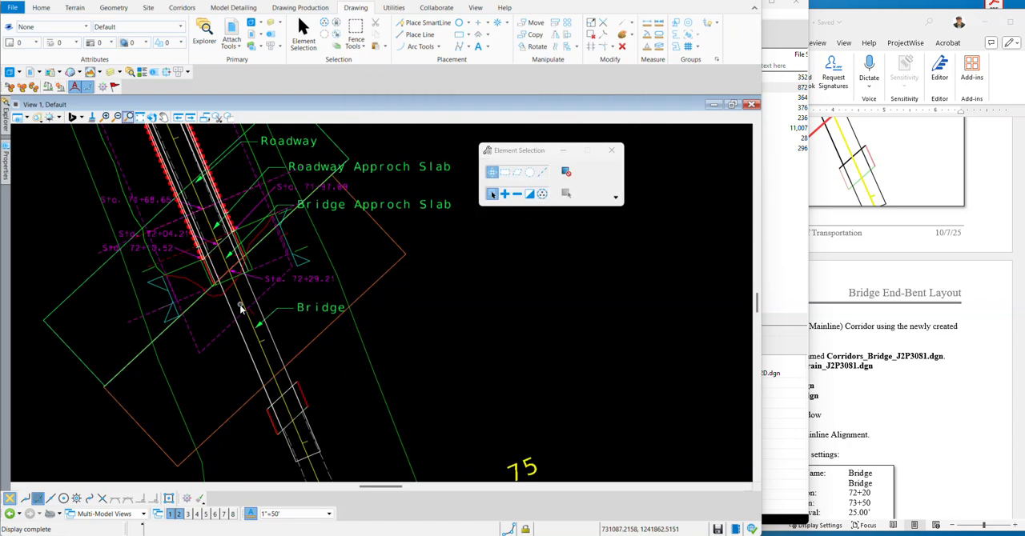
scroll(201, 312, up, 3)
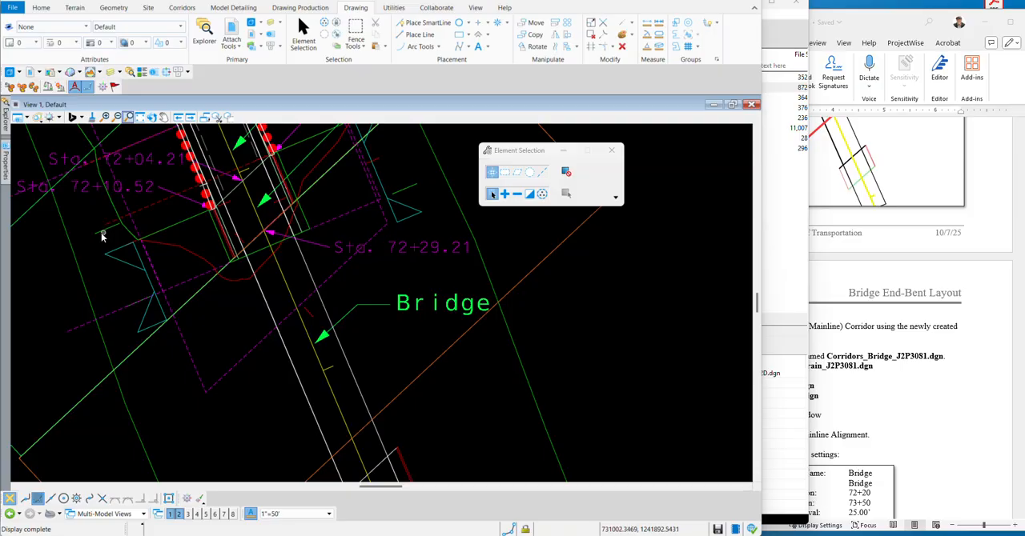
mouse_move(108, 232)
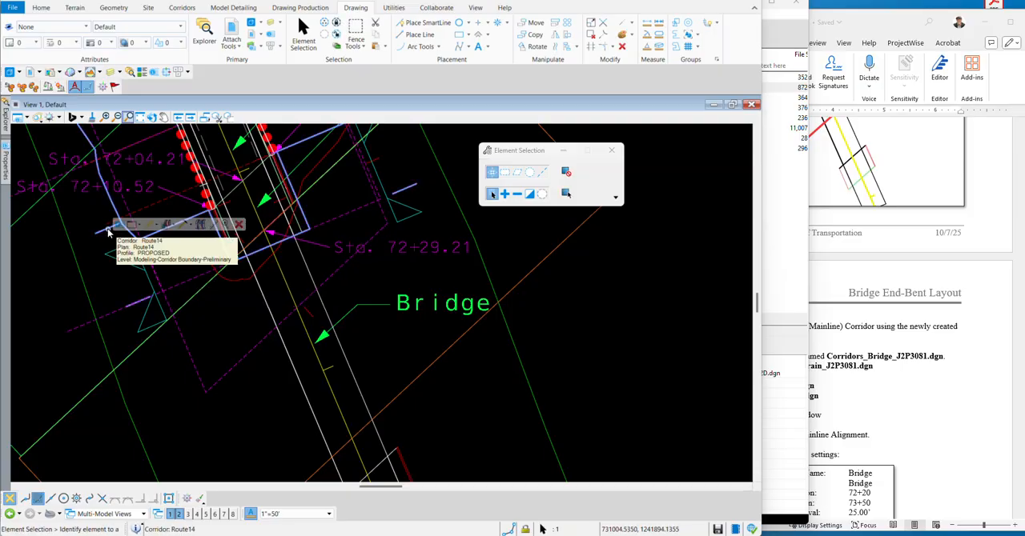
click(176, 225)
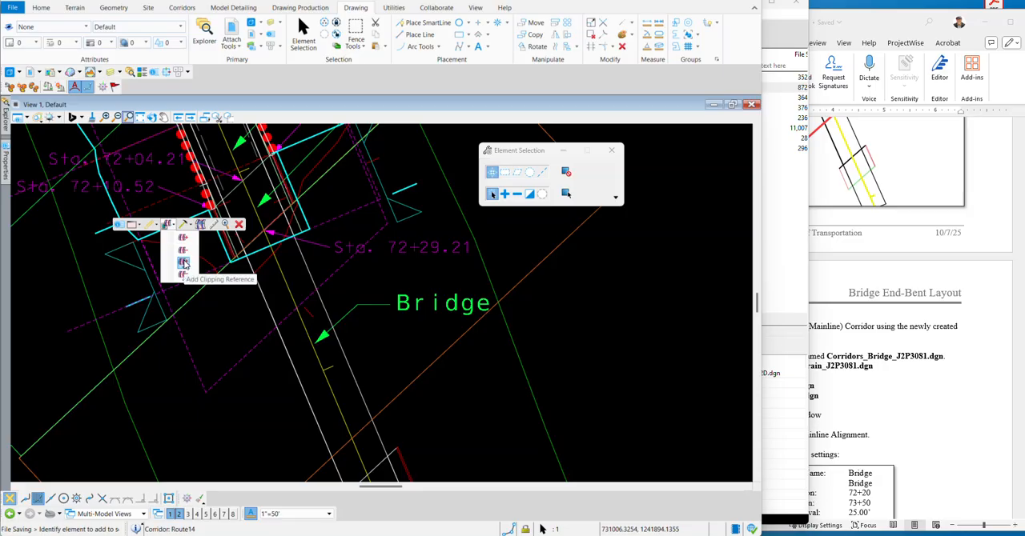
click(184, 265)
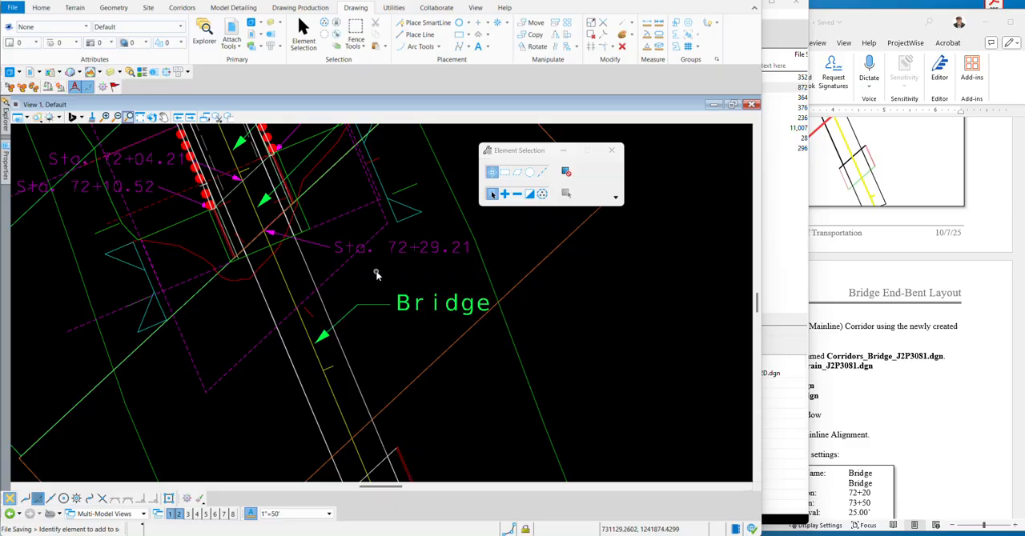
Show the 2D and 3D views together and examine the bridge end of the Route14 corridor model from several angles.
scroll(526, 307, up, 3)
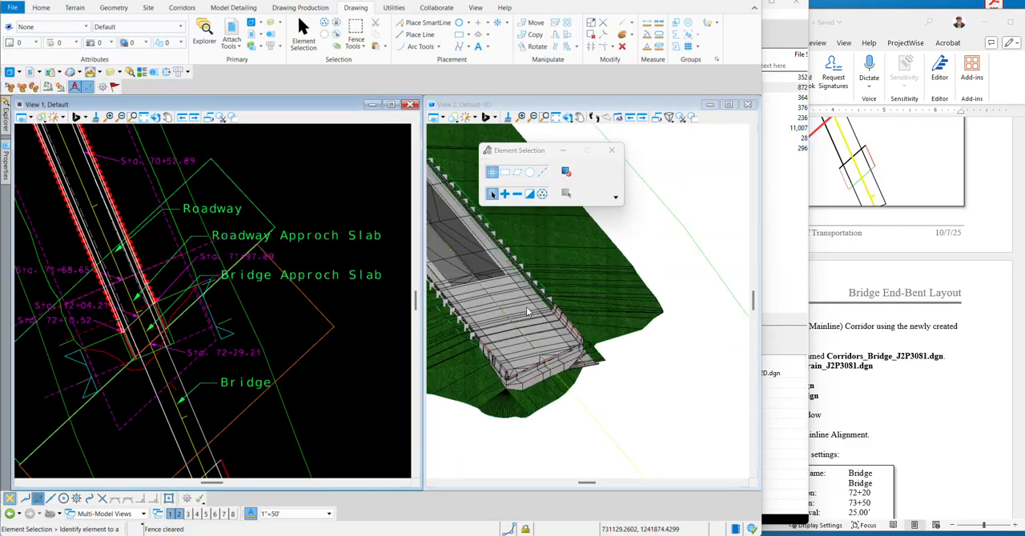
scroll(526, 307, up, 2)
click(543, 117)
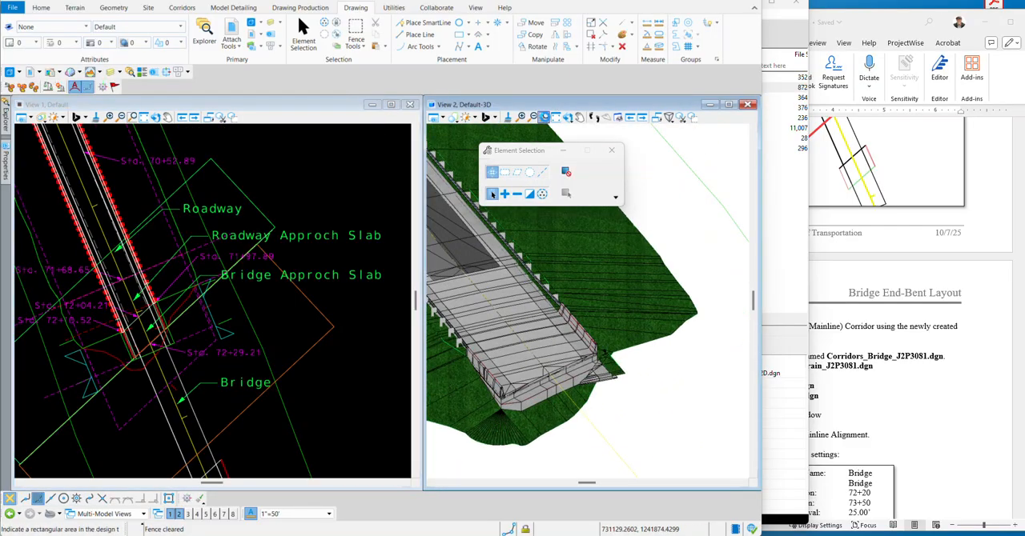
click(566, 117)
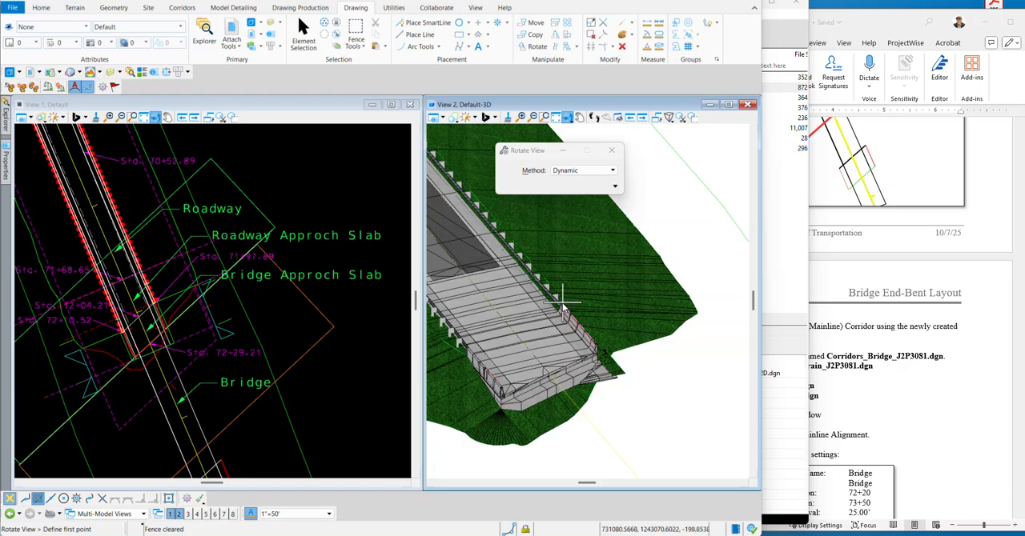
click(494, 333)
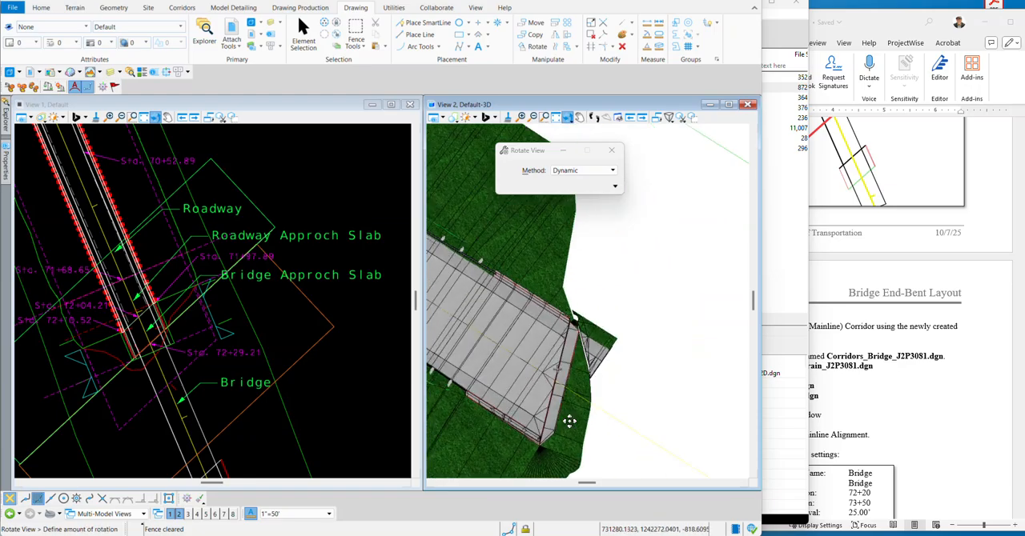
click(599, 433)
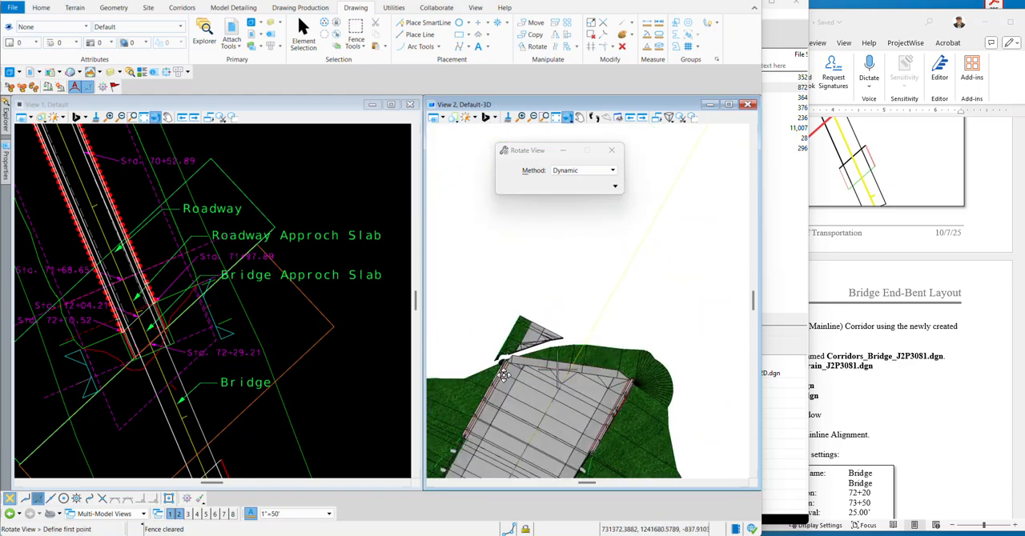
scroll(590, 267, down, 1)
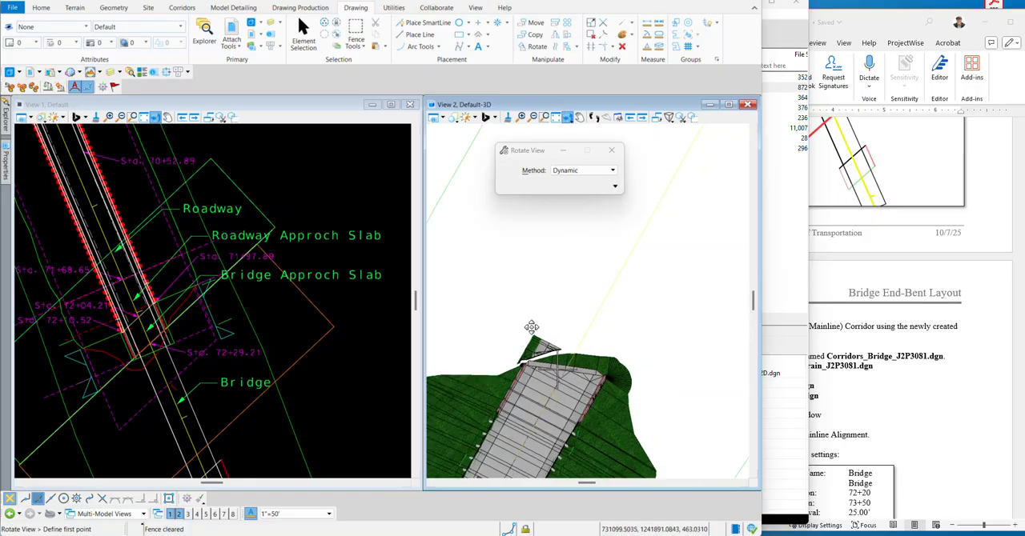
key(Escape)
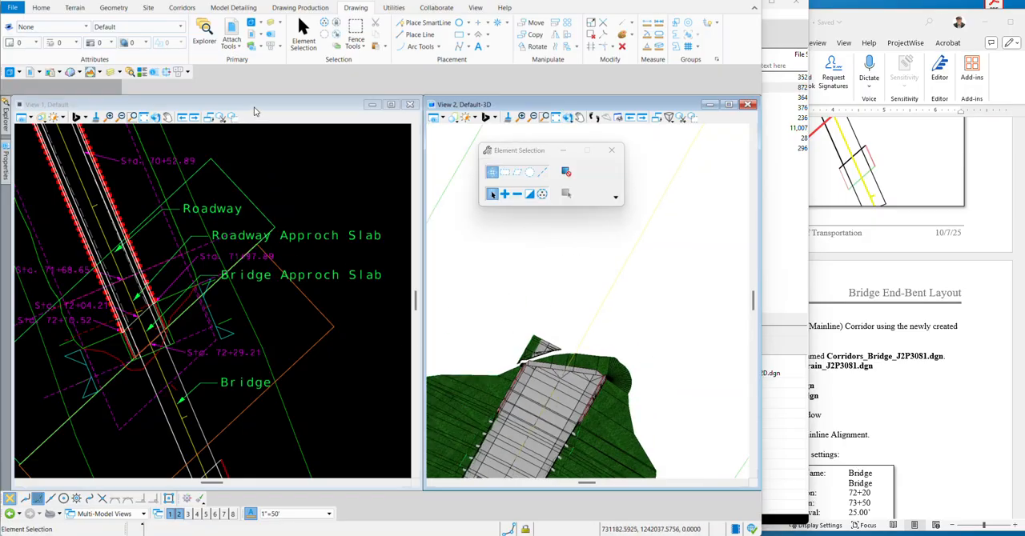
Add the orange block on the bridge side, from the Plan_J2P3081.dgn reference, as the only clipping reference of the Route14 corridor.
click(255, 112)
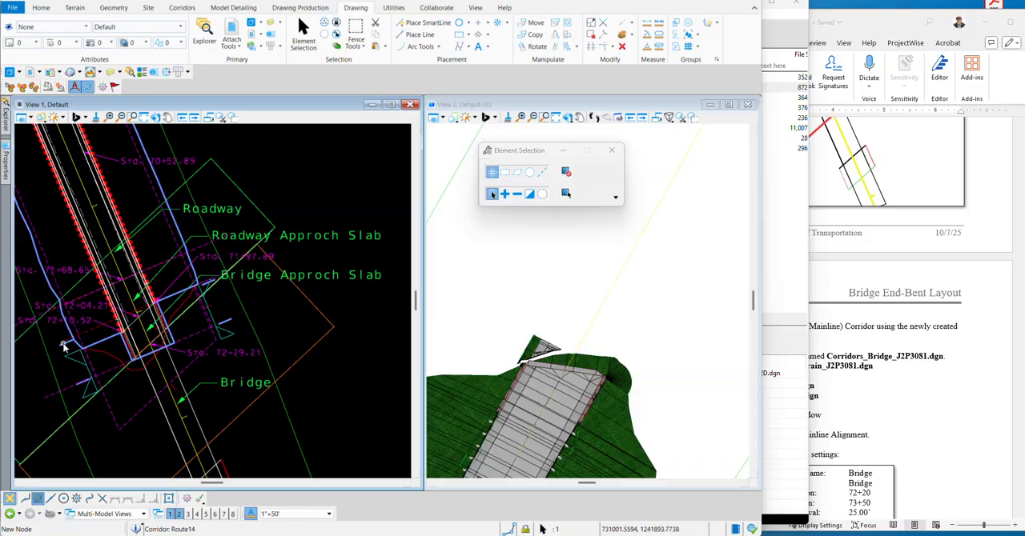
mouse_move(63, 345)
click(130, 340)
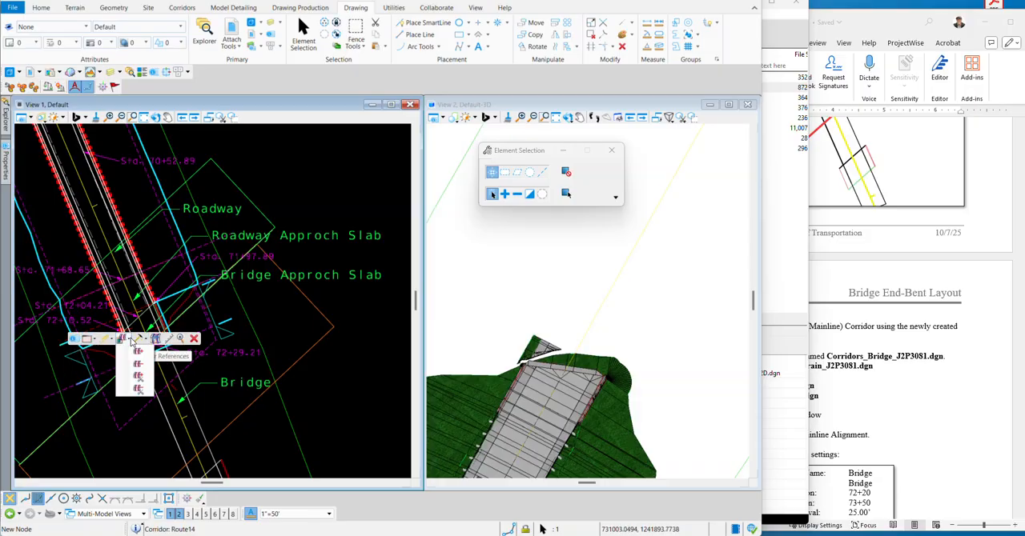
click(139, 378)
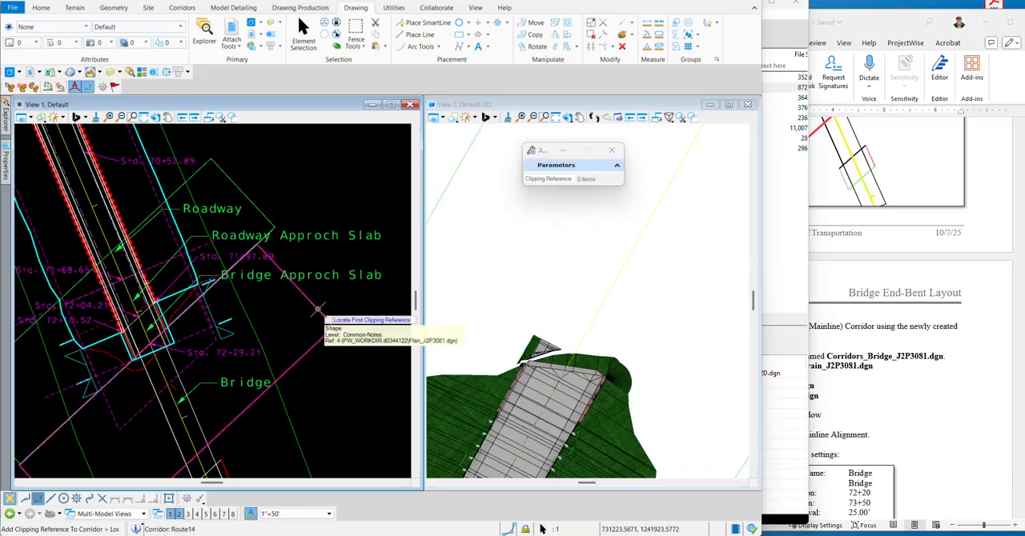
click(318, 309)
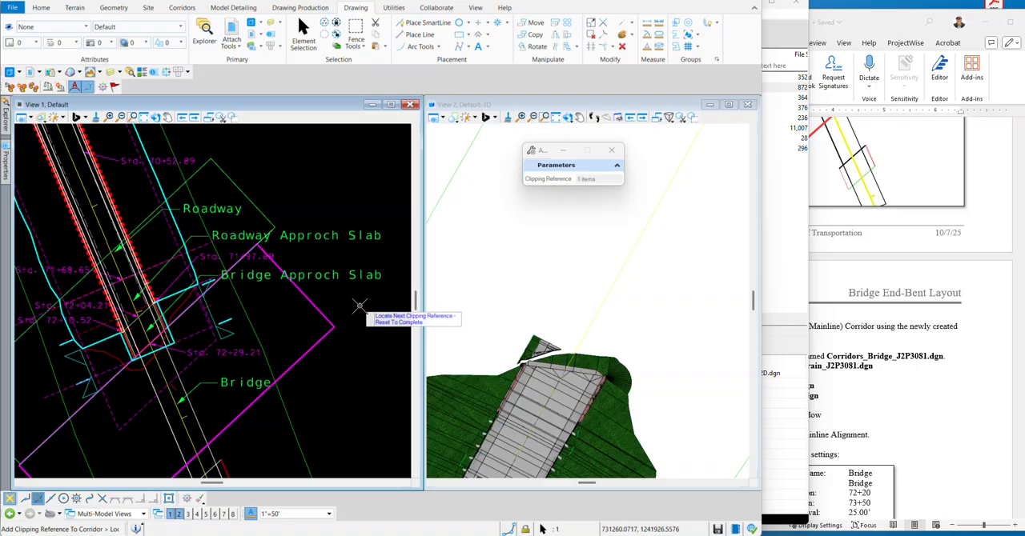
right_click(359, 306)
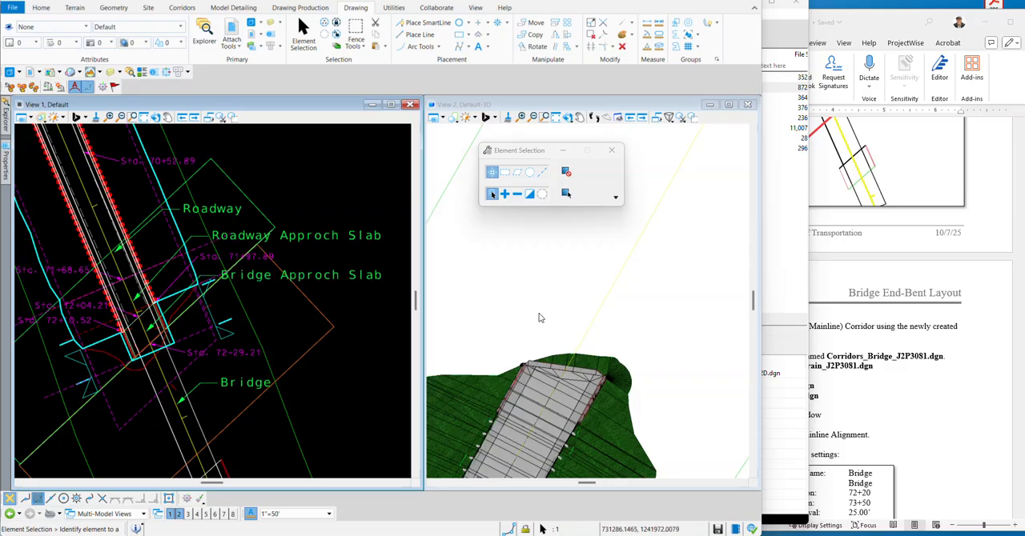
Inspect the Route14 corridor's bridge end in the 3D view, and switch to the ORD_Road_2-End_Bent_Layout.docx instructions in Word.
scroll(575, 336, up, 2)
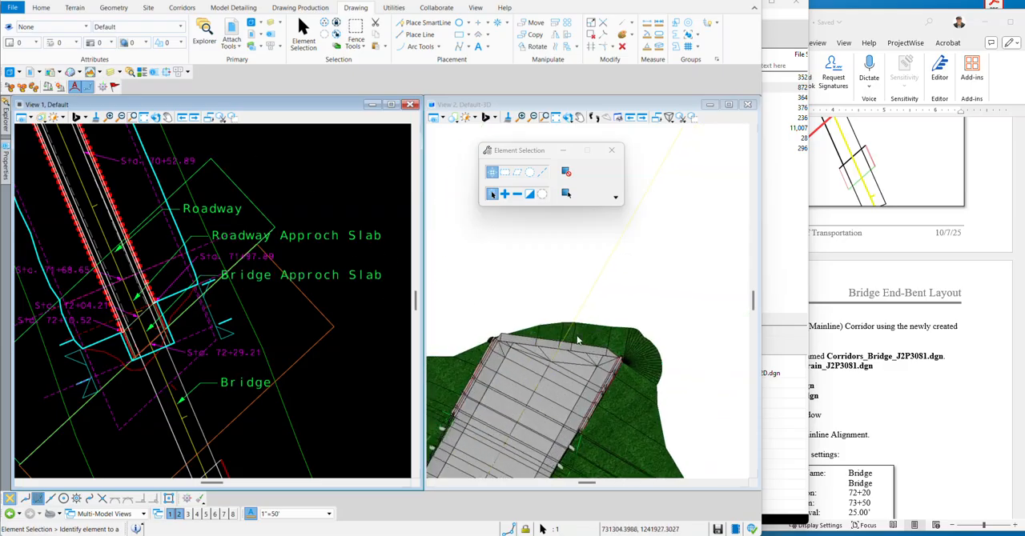
click(567, 117)
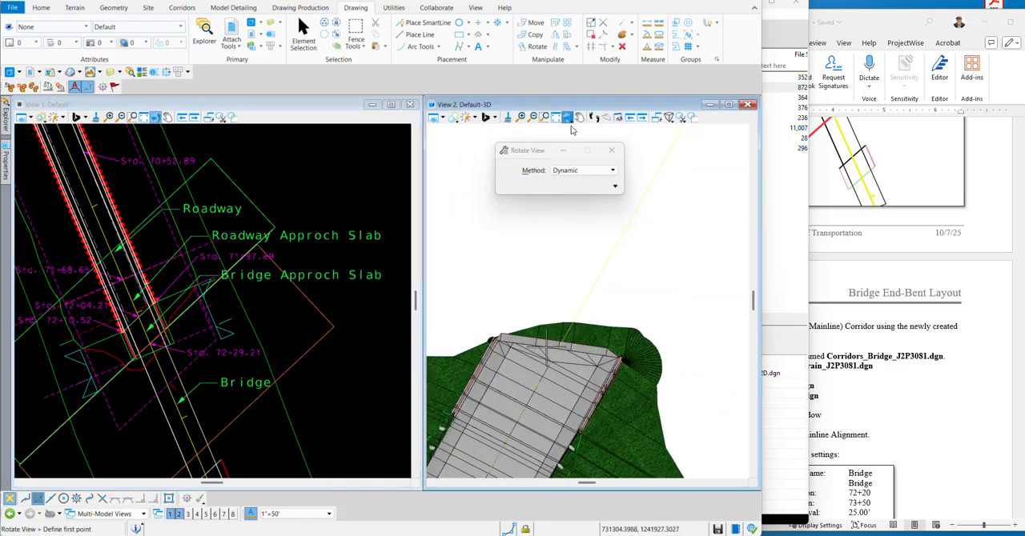
click(654, 279)
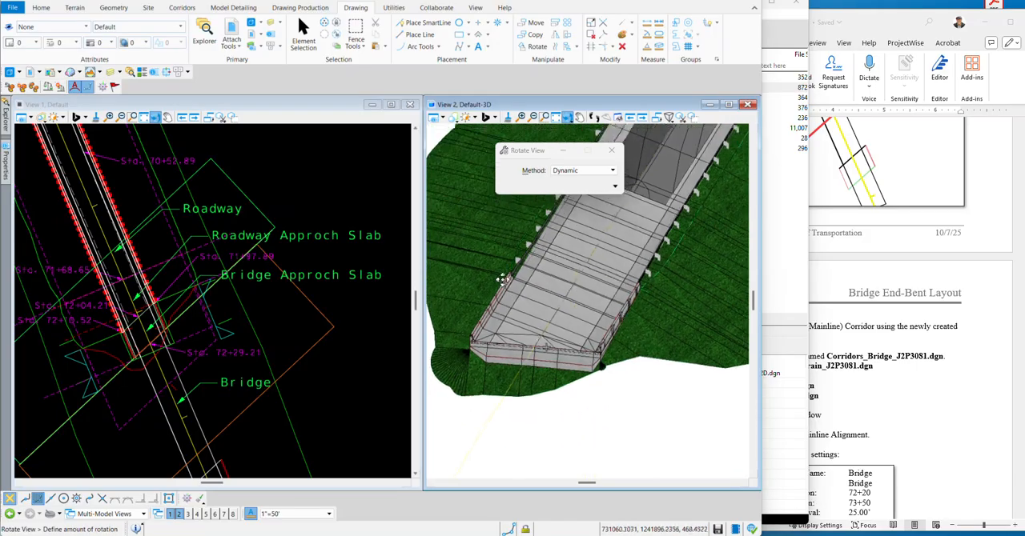
click(512, 277)
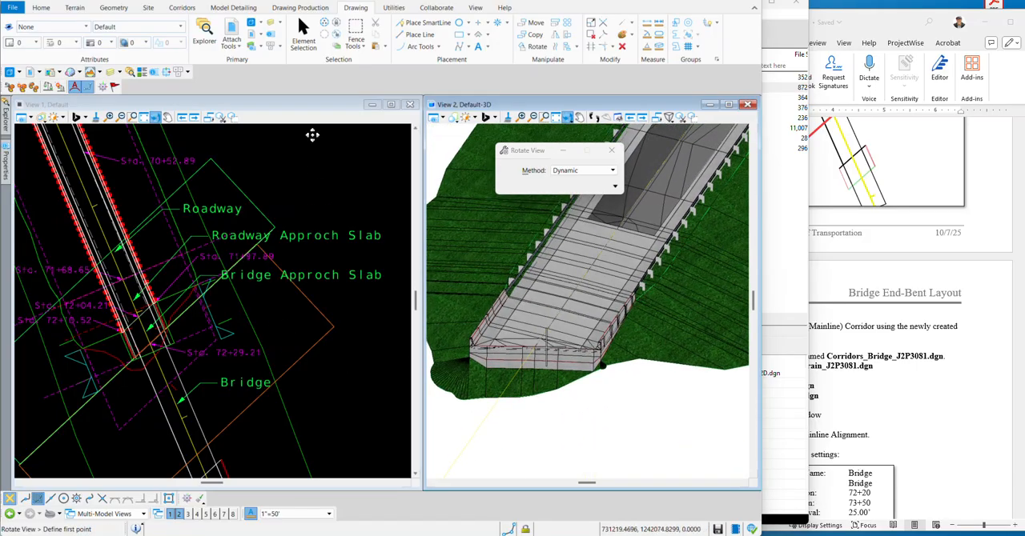
click(301, 109)
click(926, 381)
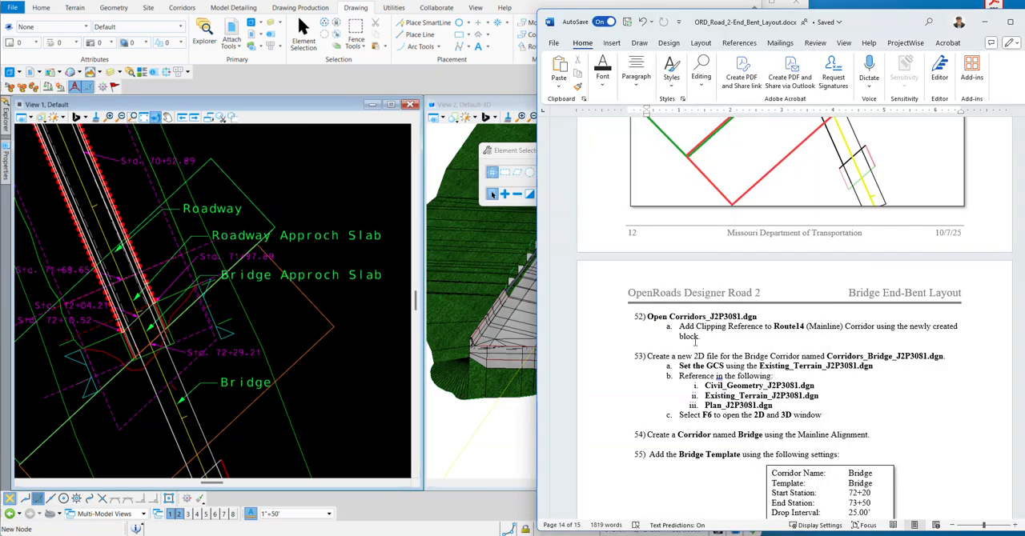